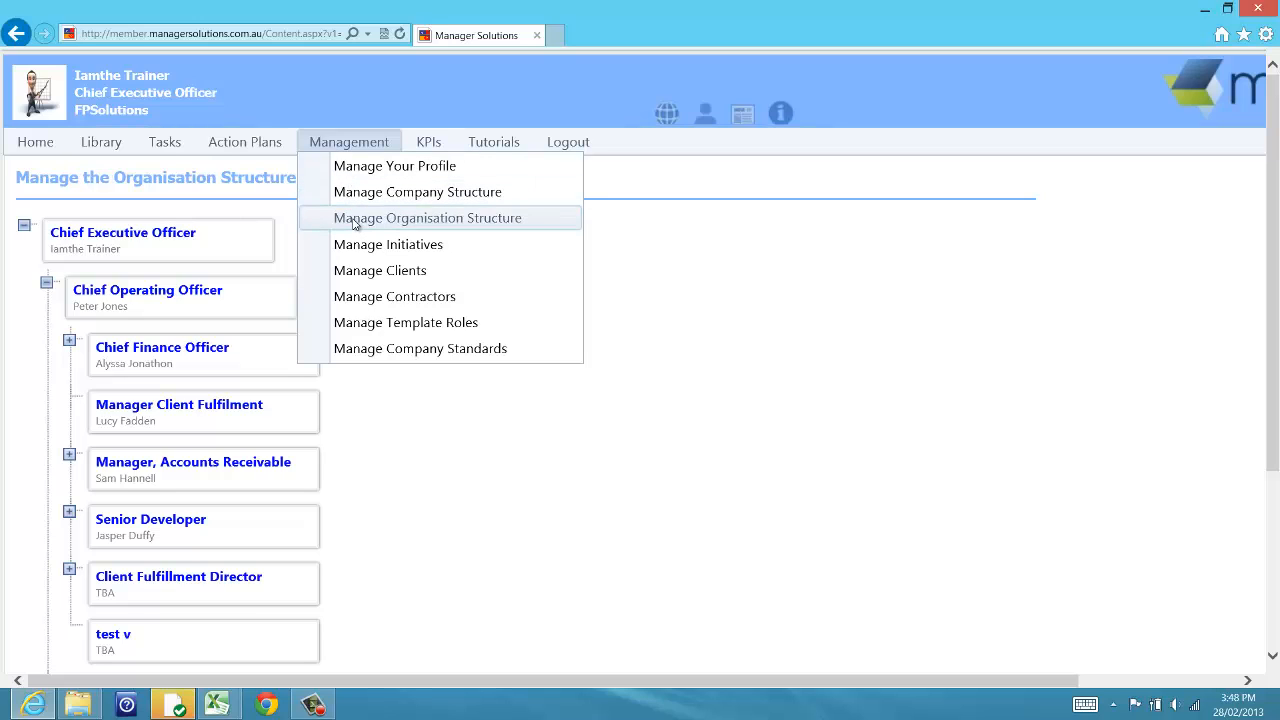
Open the organisation structure, expand the Chief Executive Officer's direct reports, and check the branch under the Chief Operating Officer before collapsing it again.
left_click(354, 224)
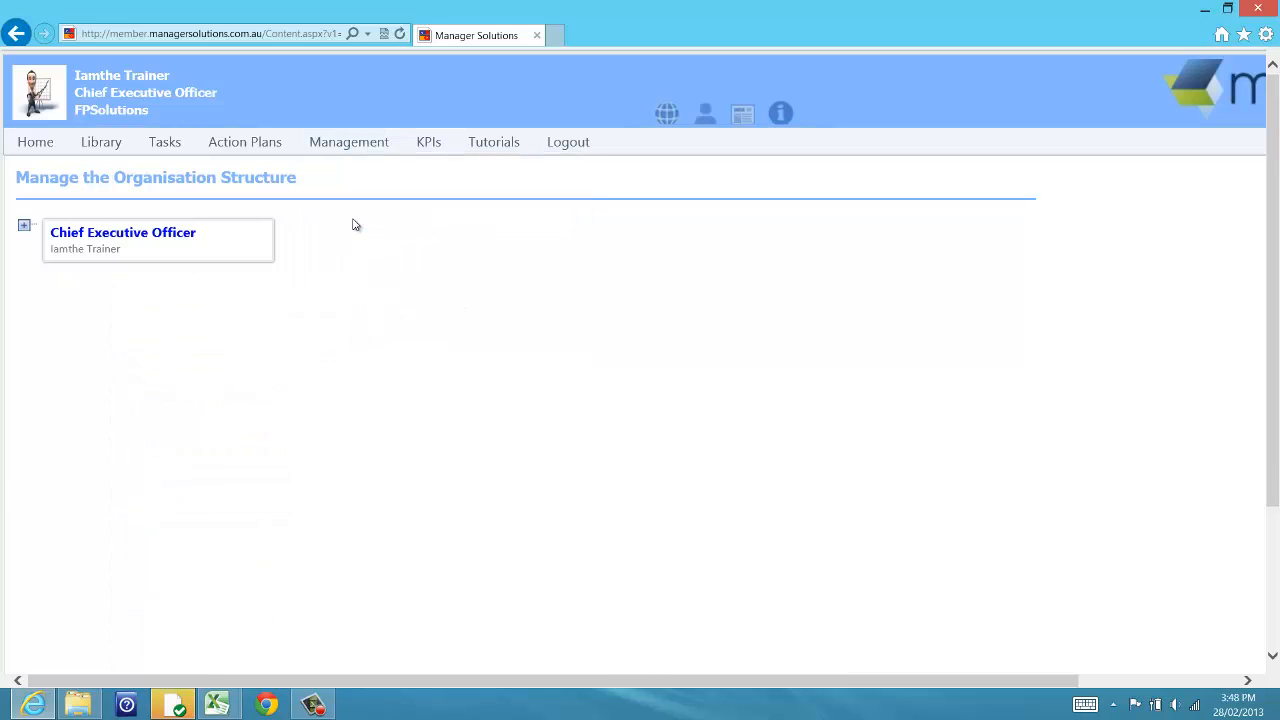
key("super+c")
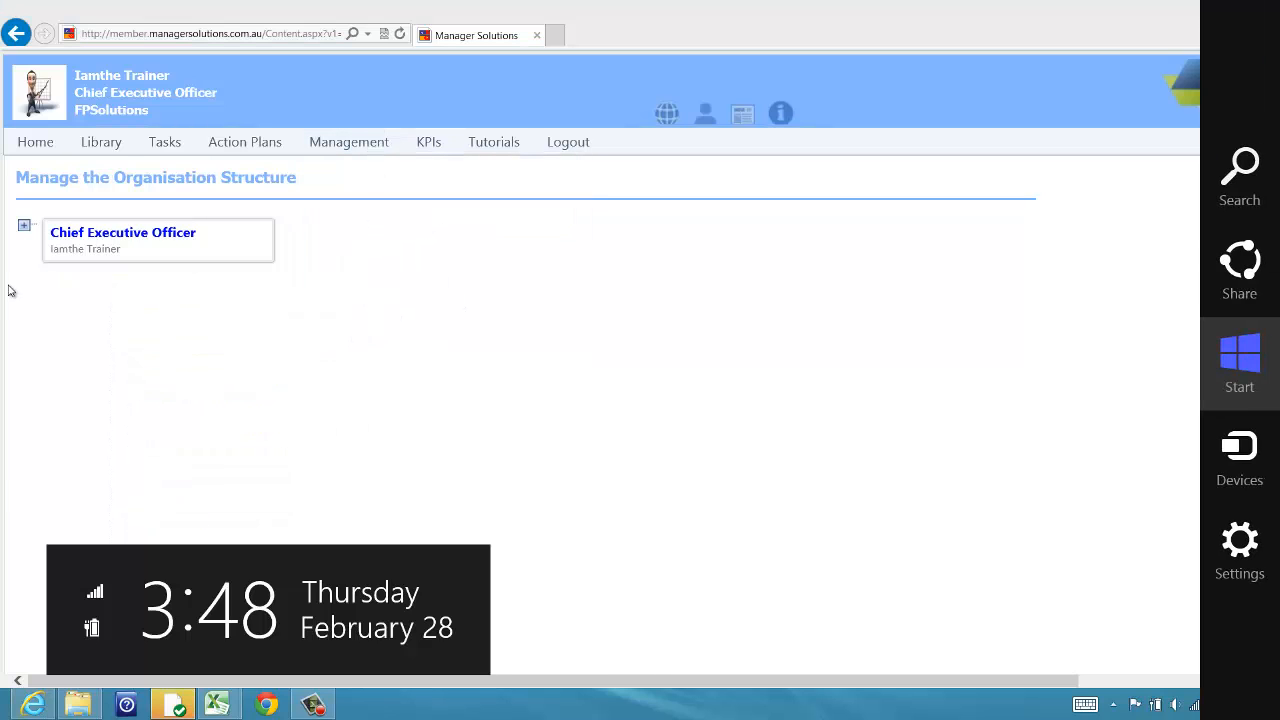
left_click(24, 228)
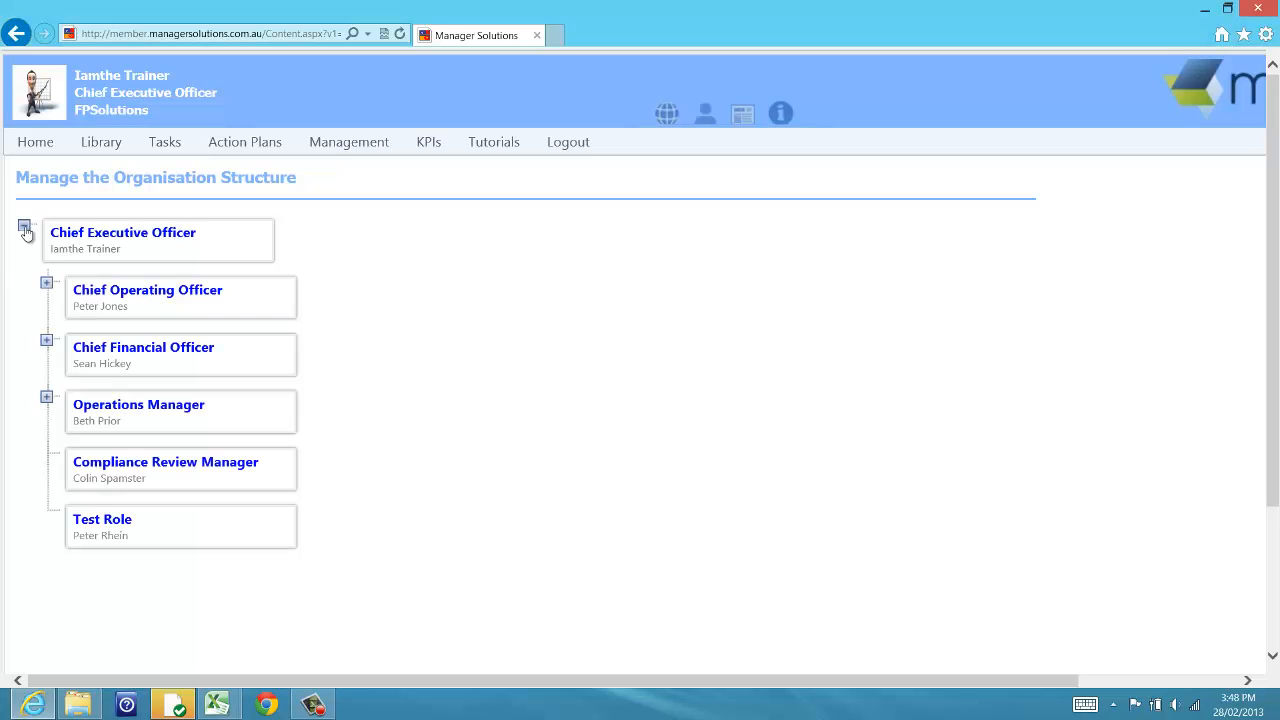
left_click(46, 286)
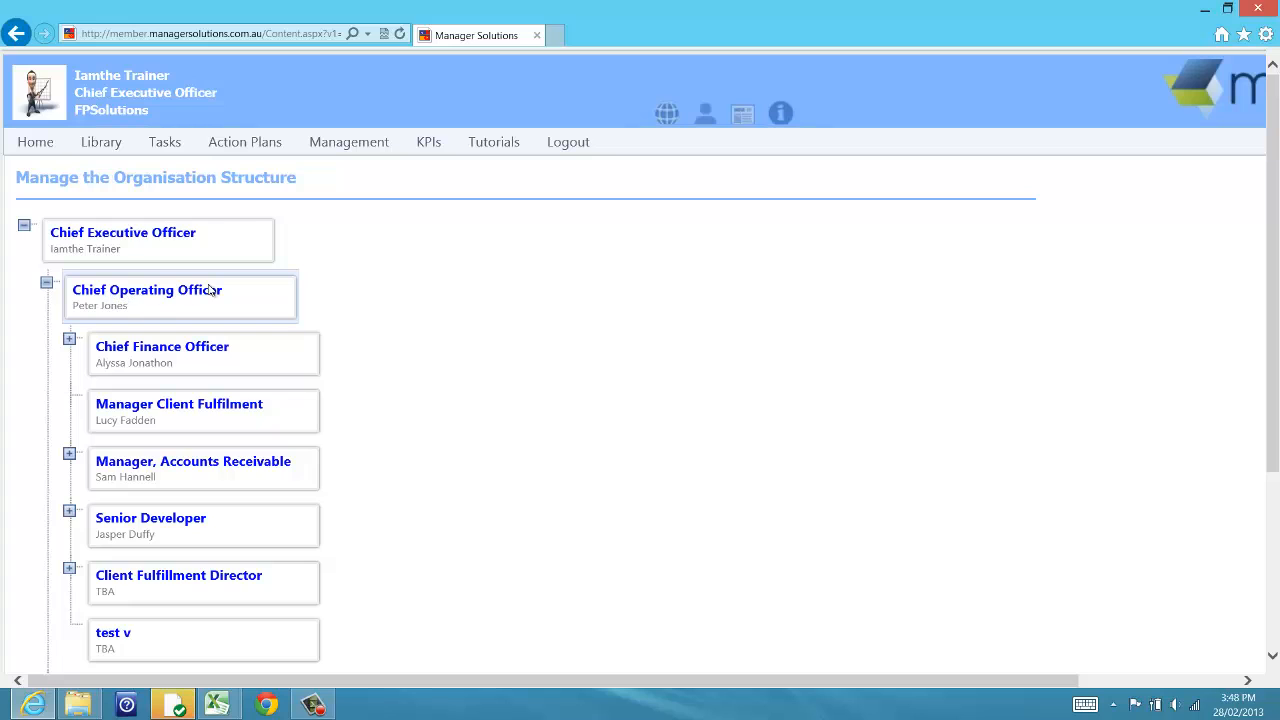
left_click(46, 284)
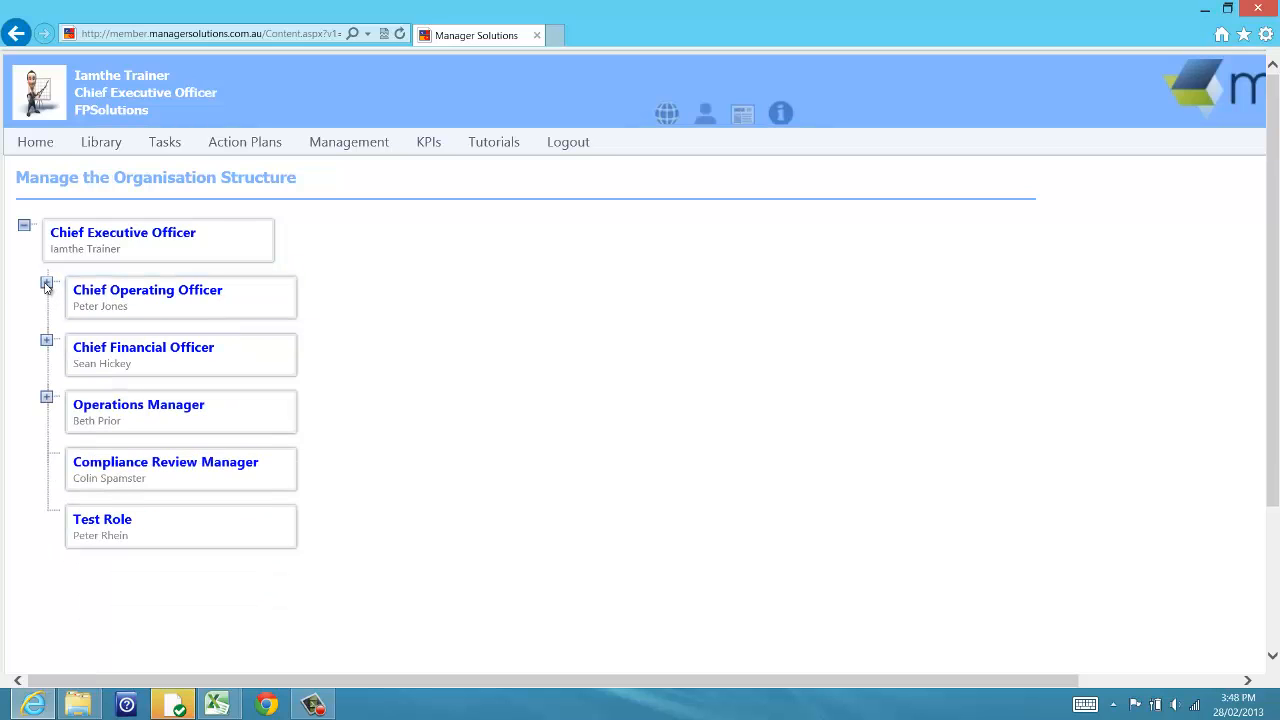
Add a role named Executive PA reporting to the Chief Executive Officer, based on the Administrator & Receptionist template.
right_click(137, 256)
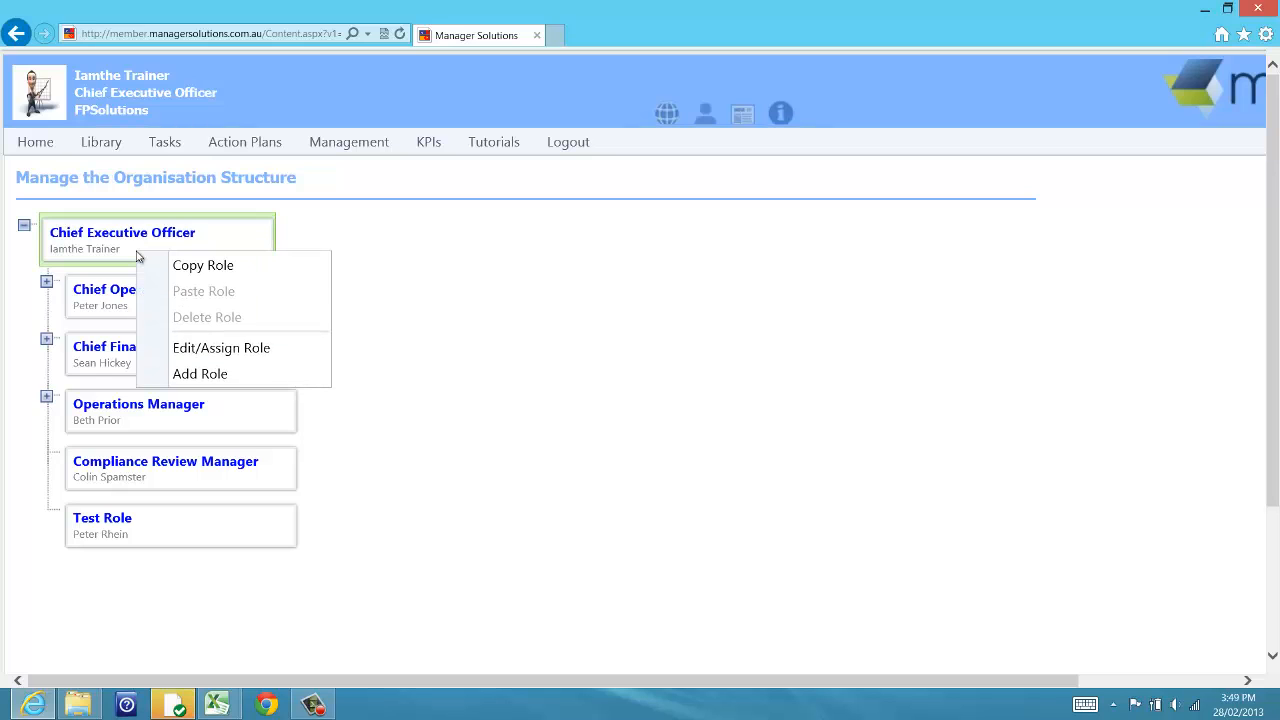
left_click(771, 423)
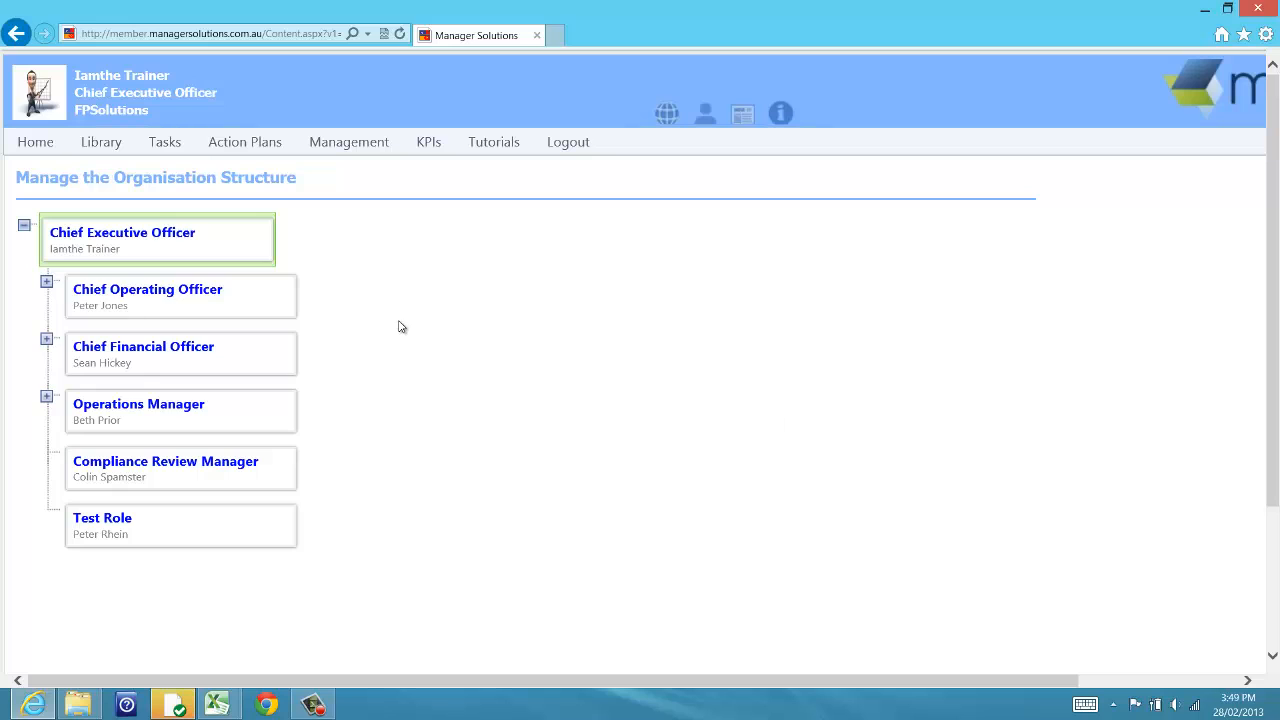
right_click(105, 236)
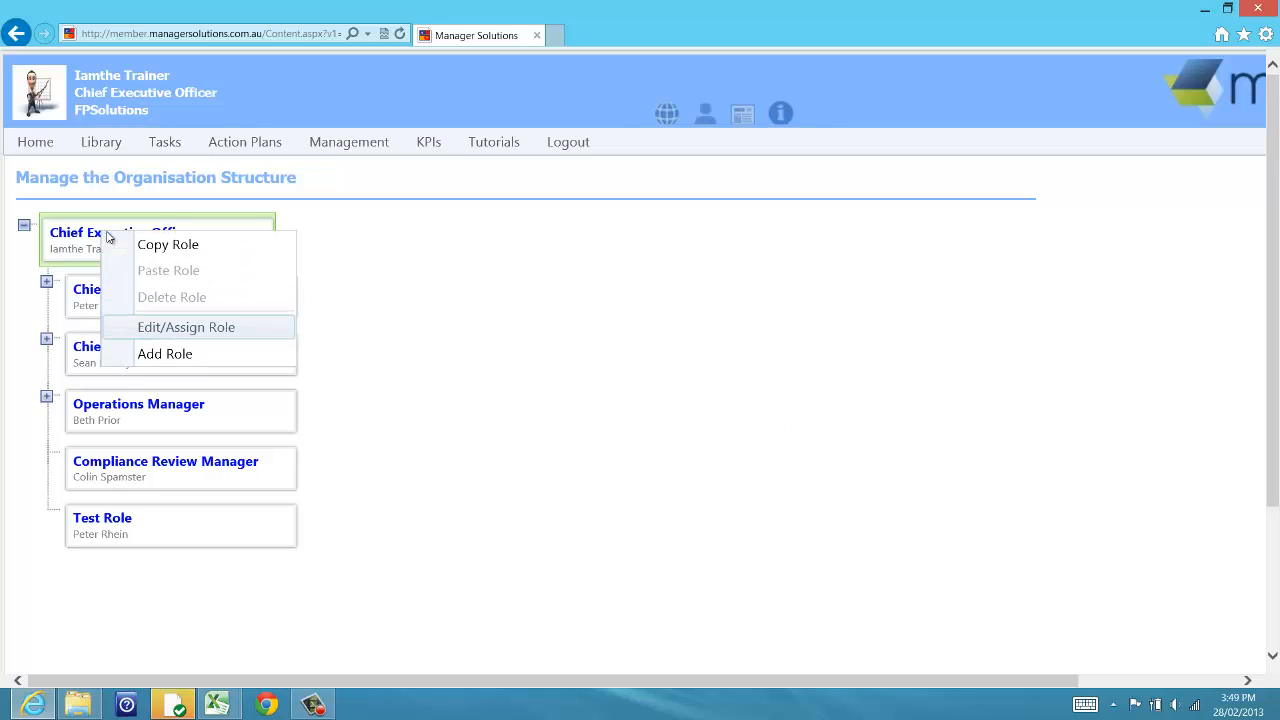
left_click(148, 355)
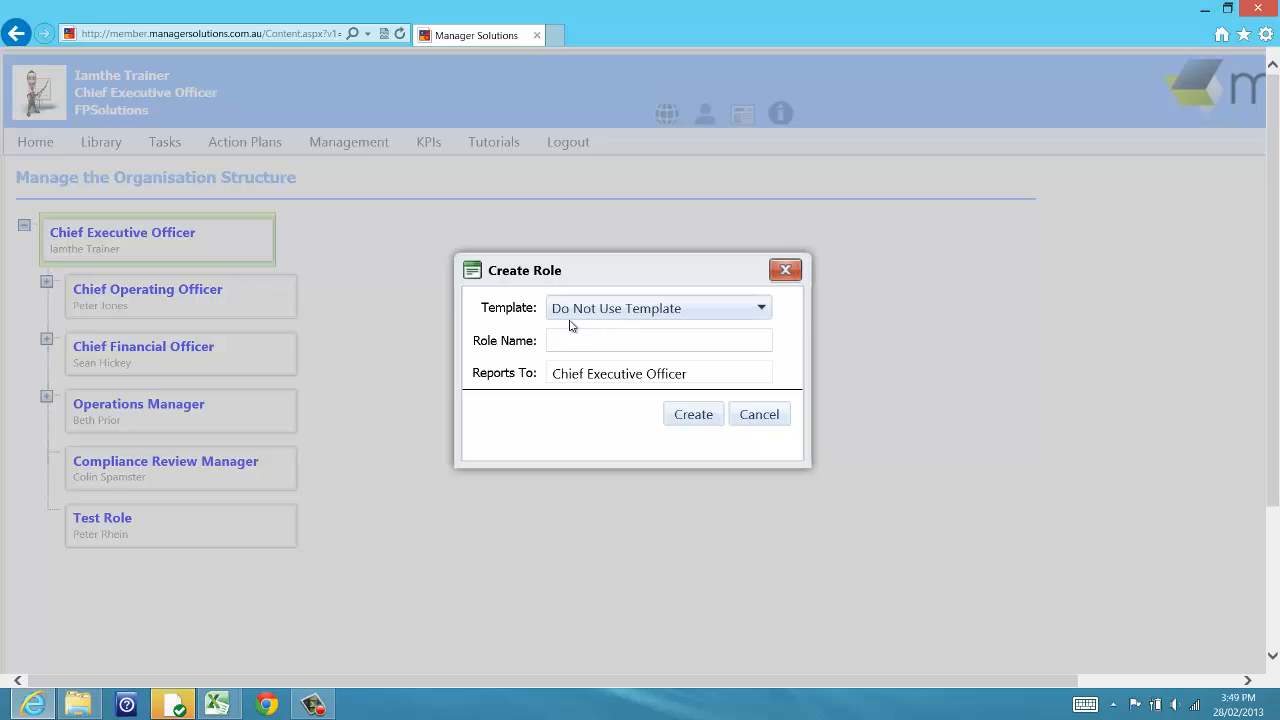
left_click(761, 315)
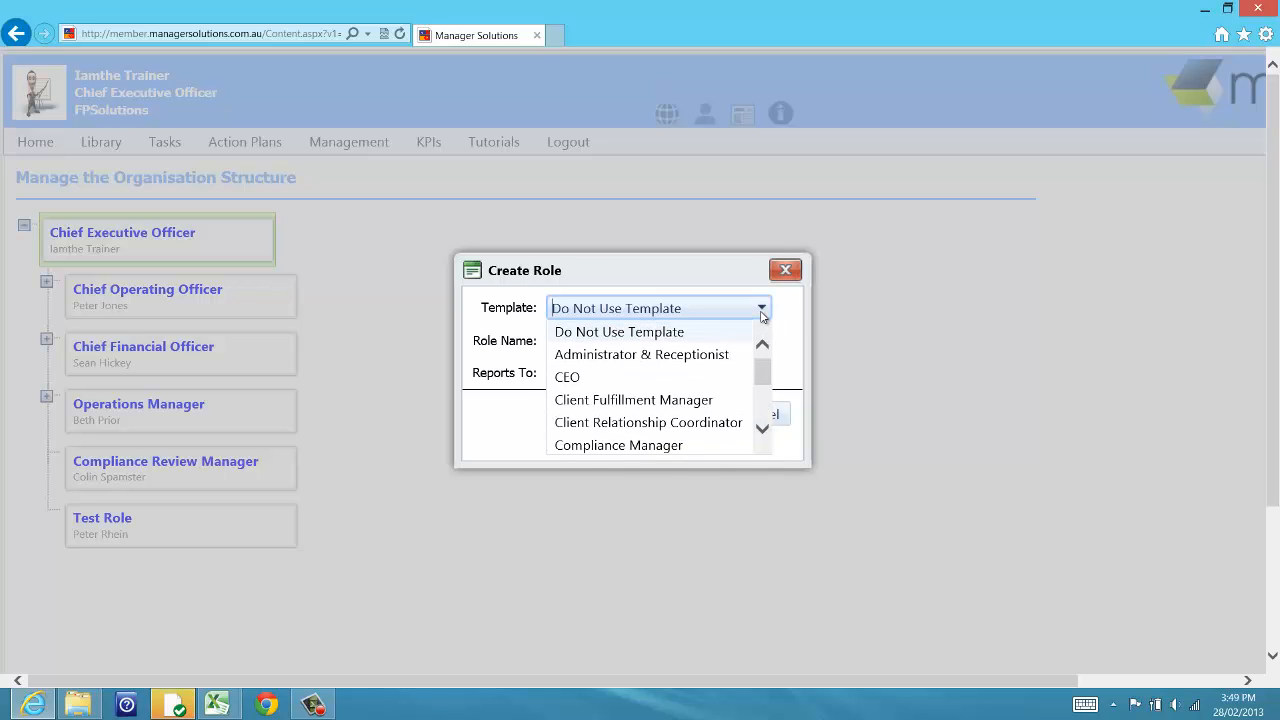
left_click(632, 362)
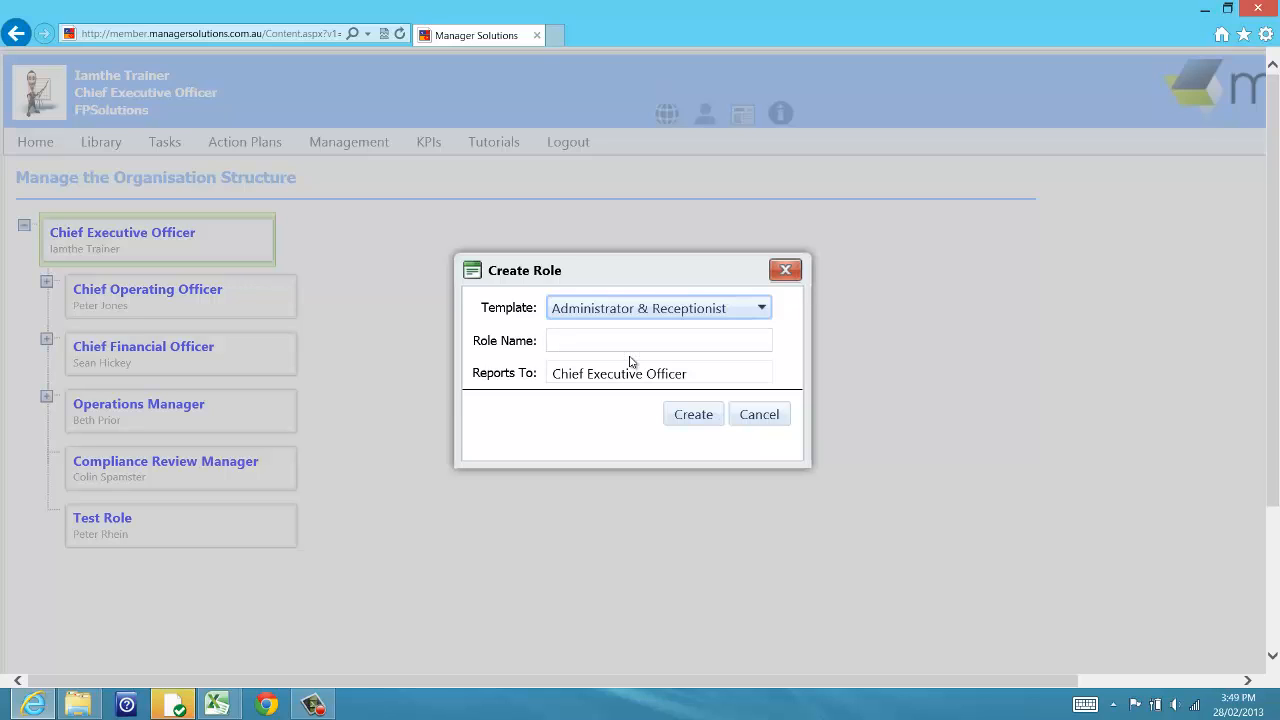
left_click(574, 340)
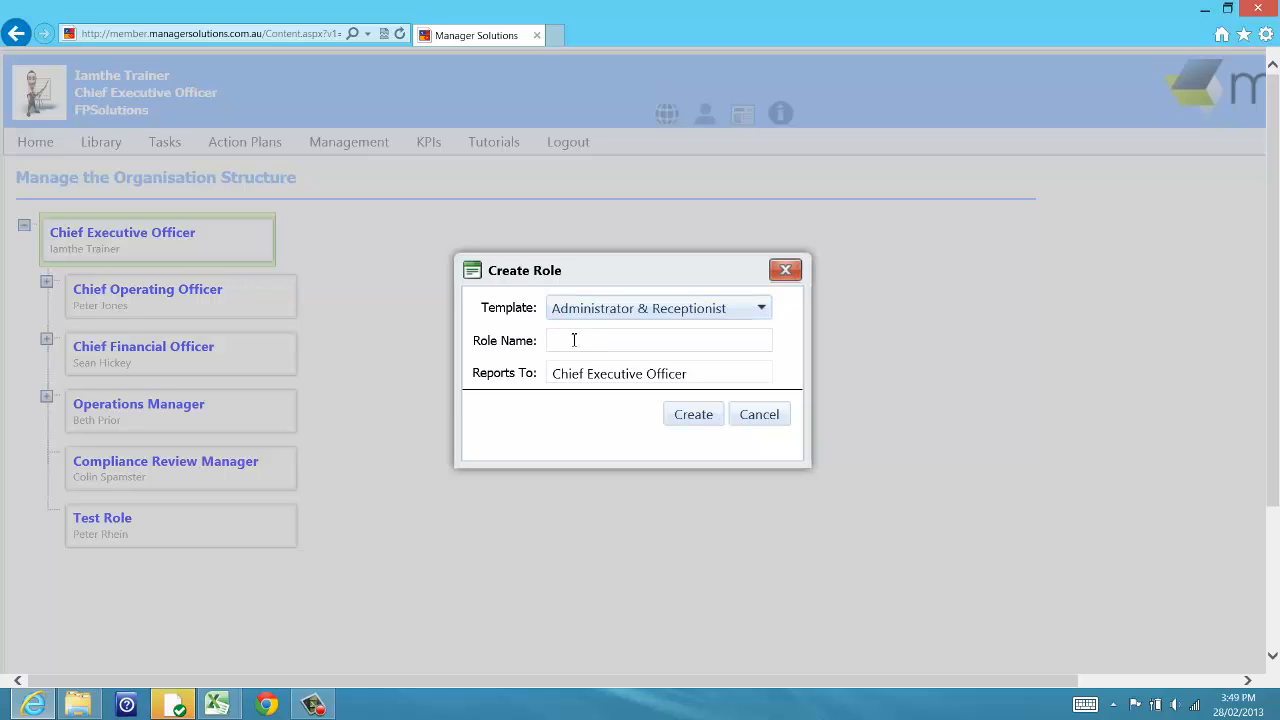
type("Executive PA")
left_click(698, 418)
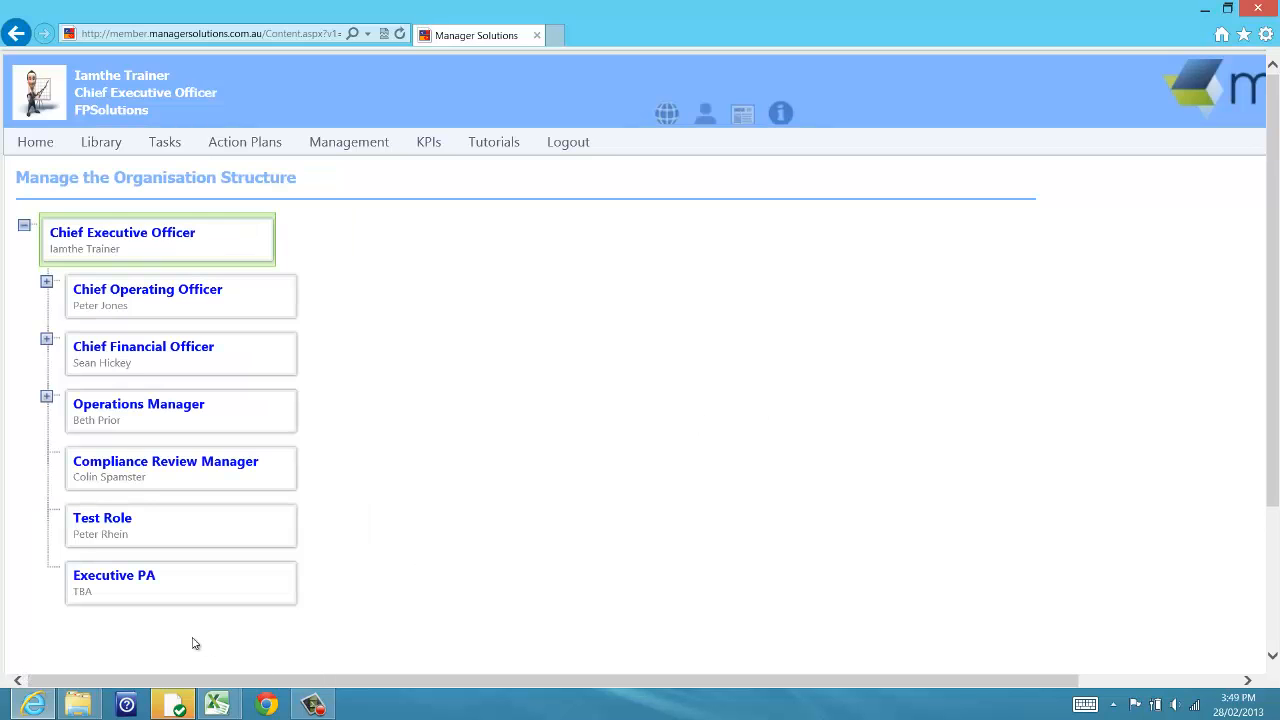
Examine the Executive PA role's result statement and work listing, including its position-specific and company-wide standards, and close the details.
right_click(137, 604)
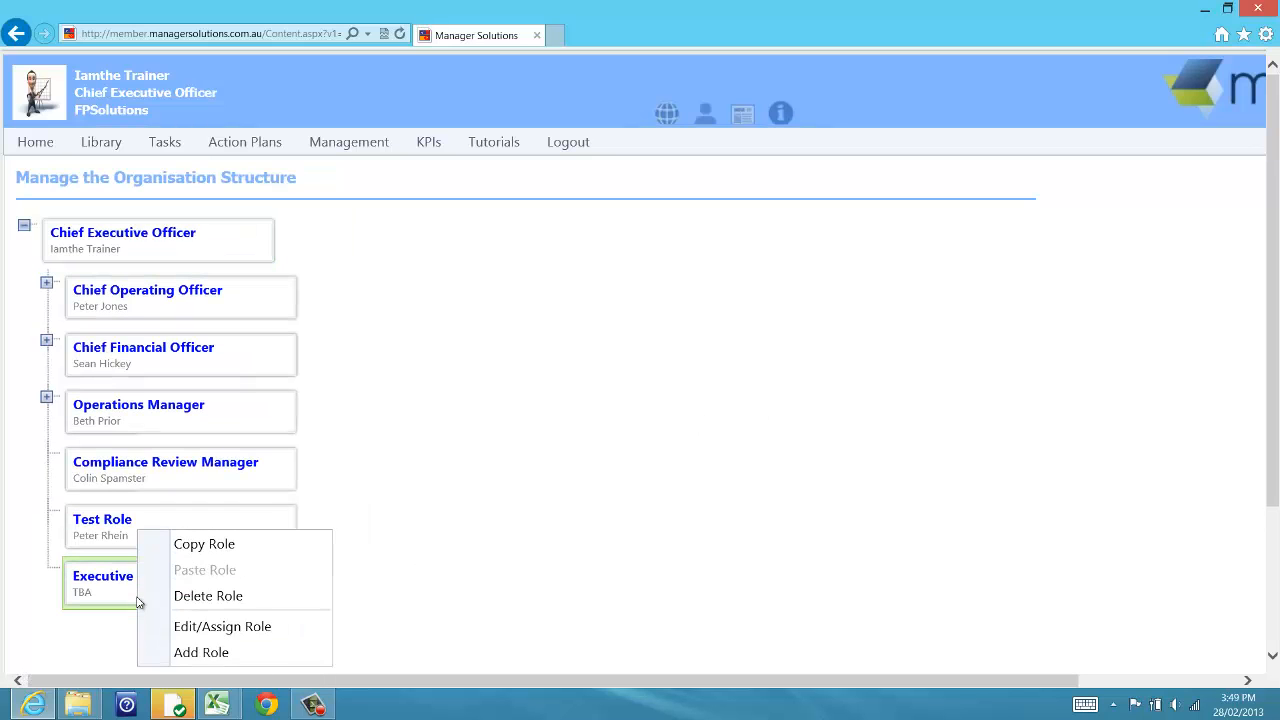
left_click(200, 628)
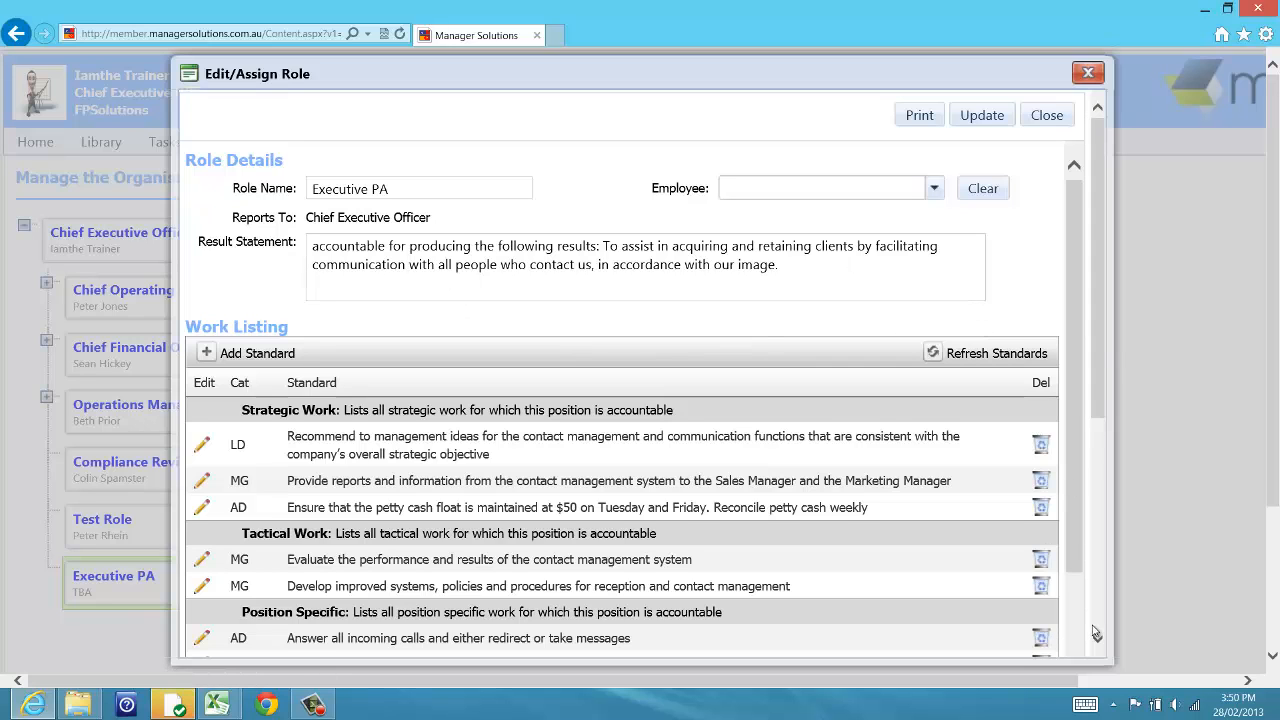
scroll(1078, 630, "down", 5)
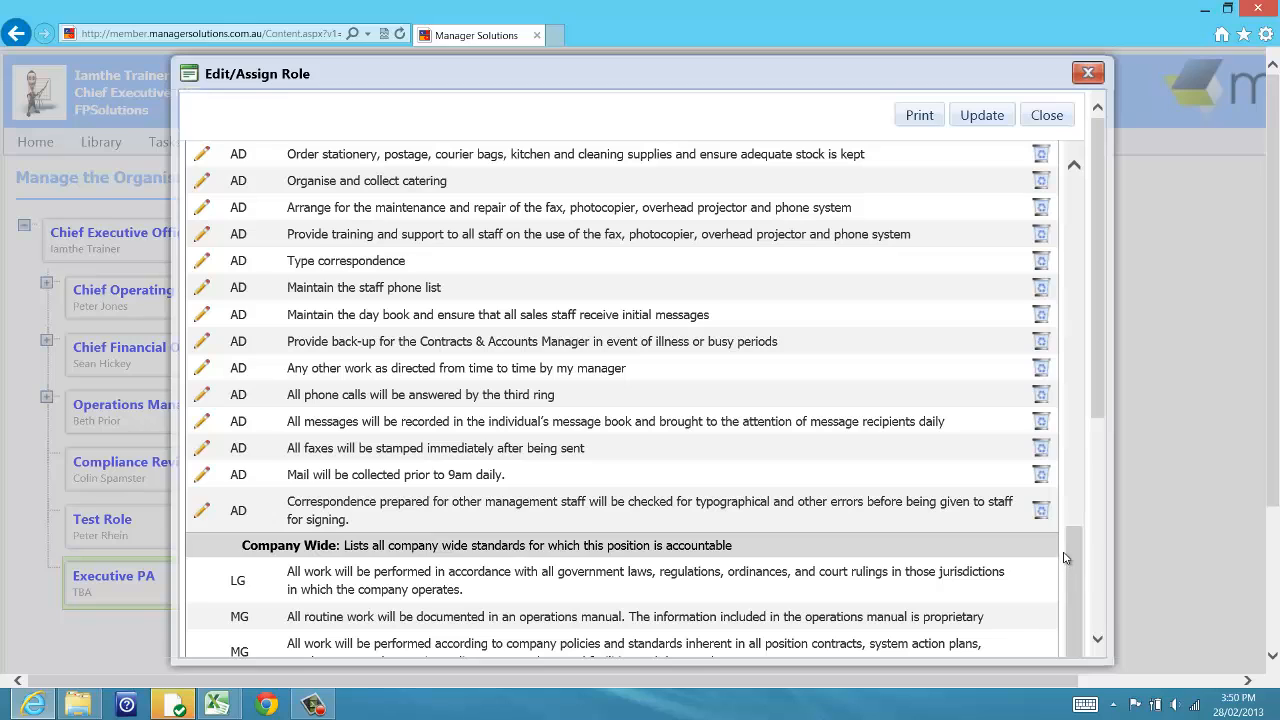
left_click(1048, 116)
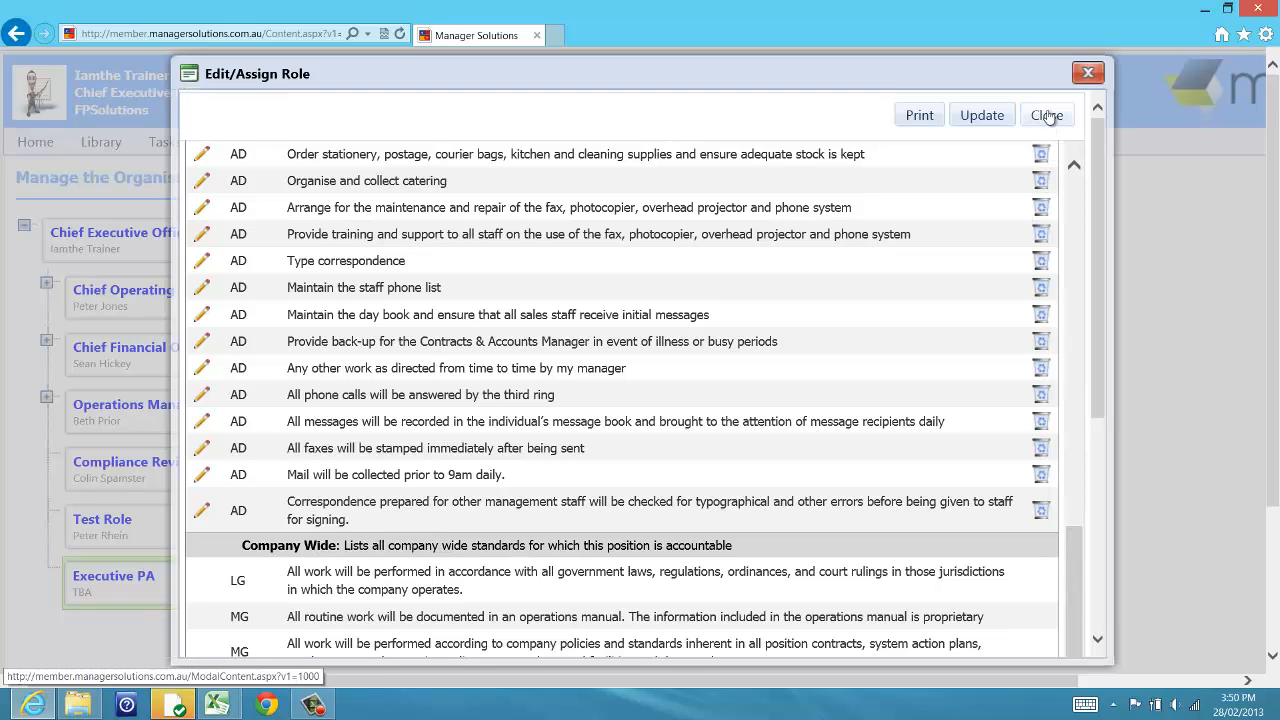
key("super+c")
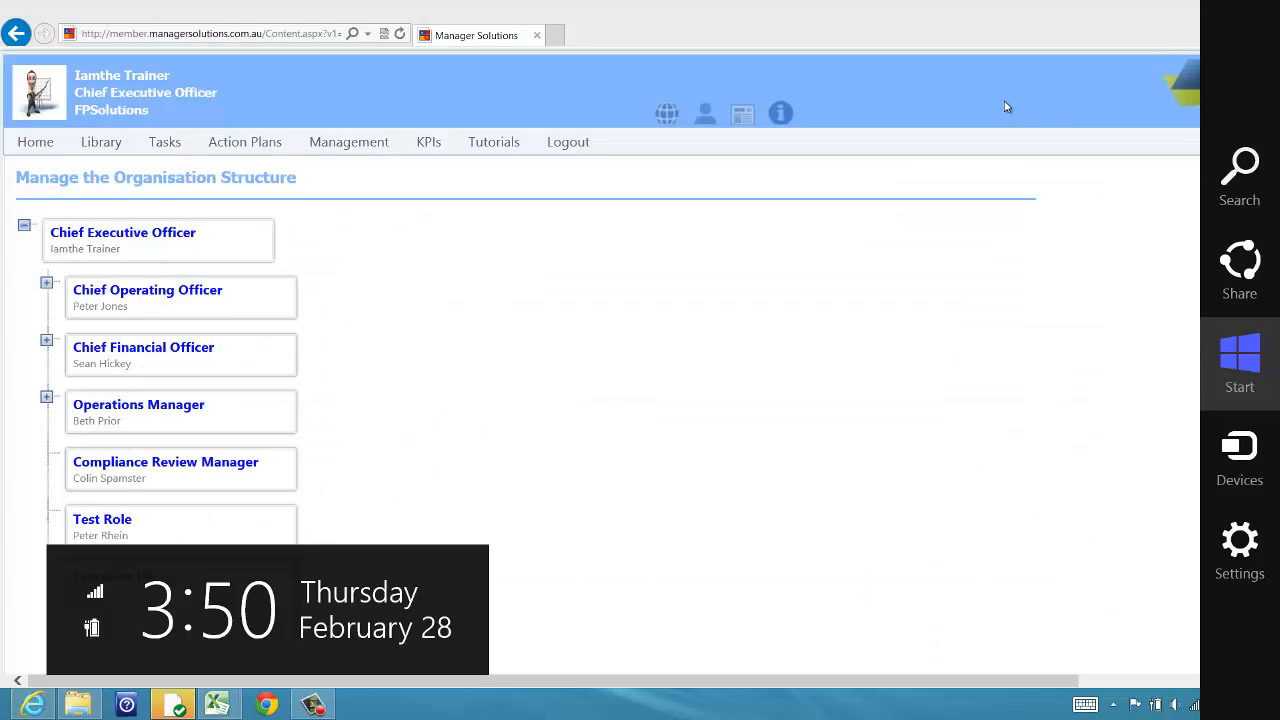
left_click(1007, 106)
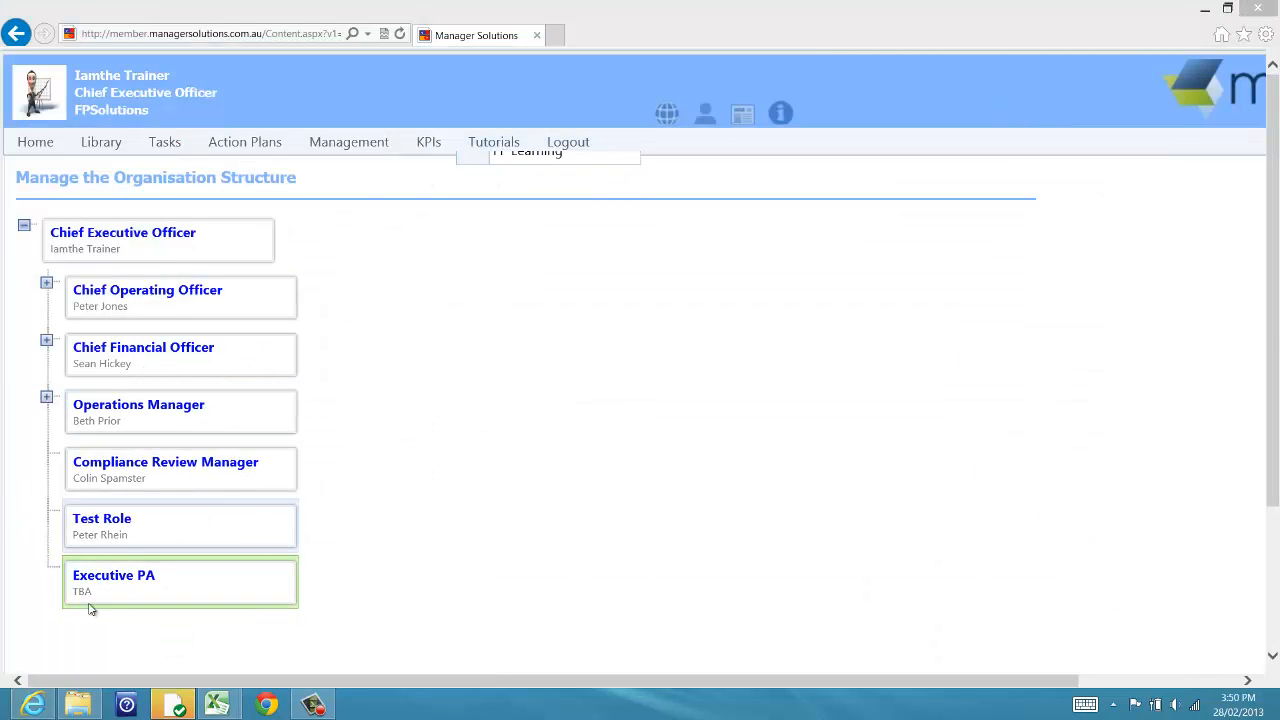
Assign the FPSolutions employee whose role is listed as TBA to the Executive PA role and save the update.
right_click(152, 586)
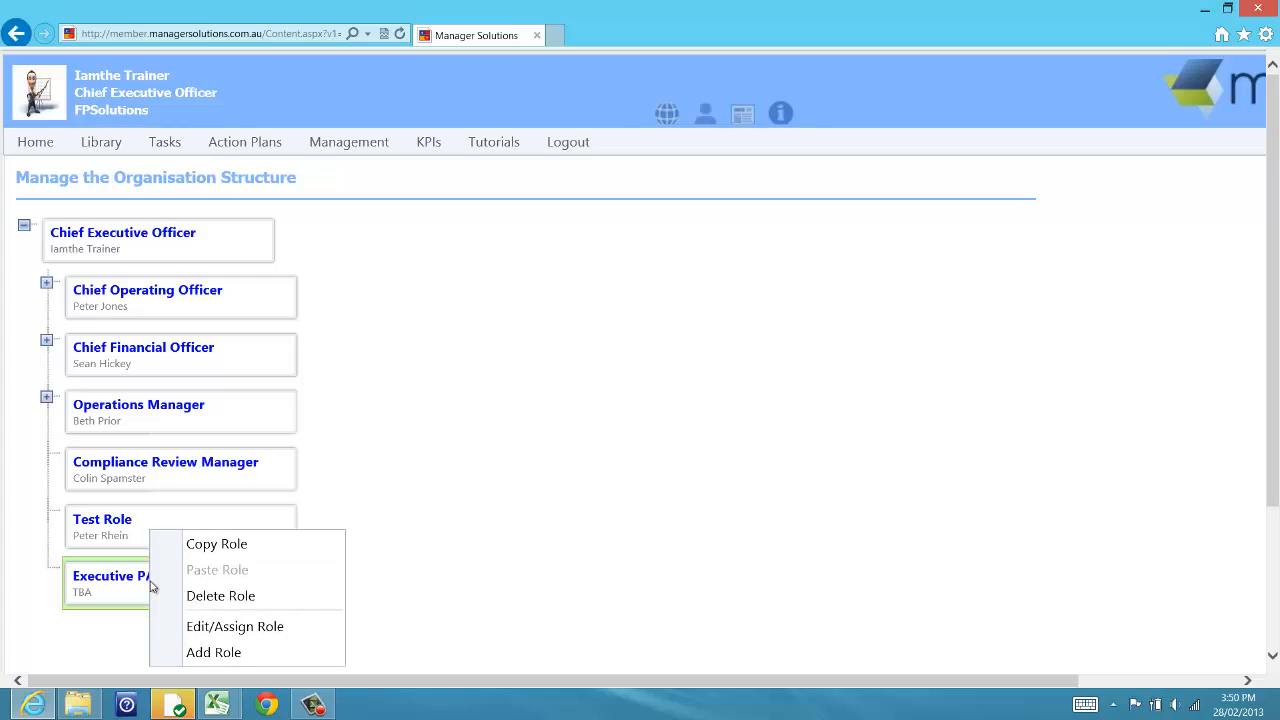
left_click(203, 627)
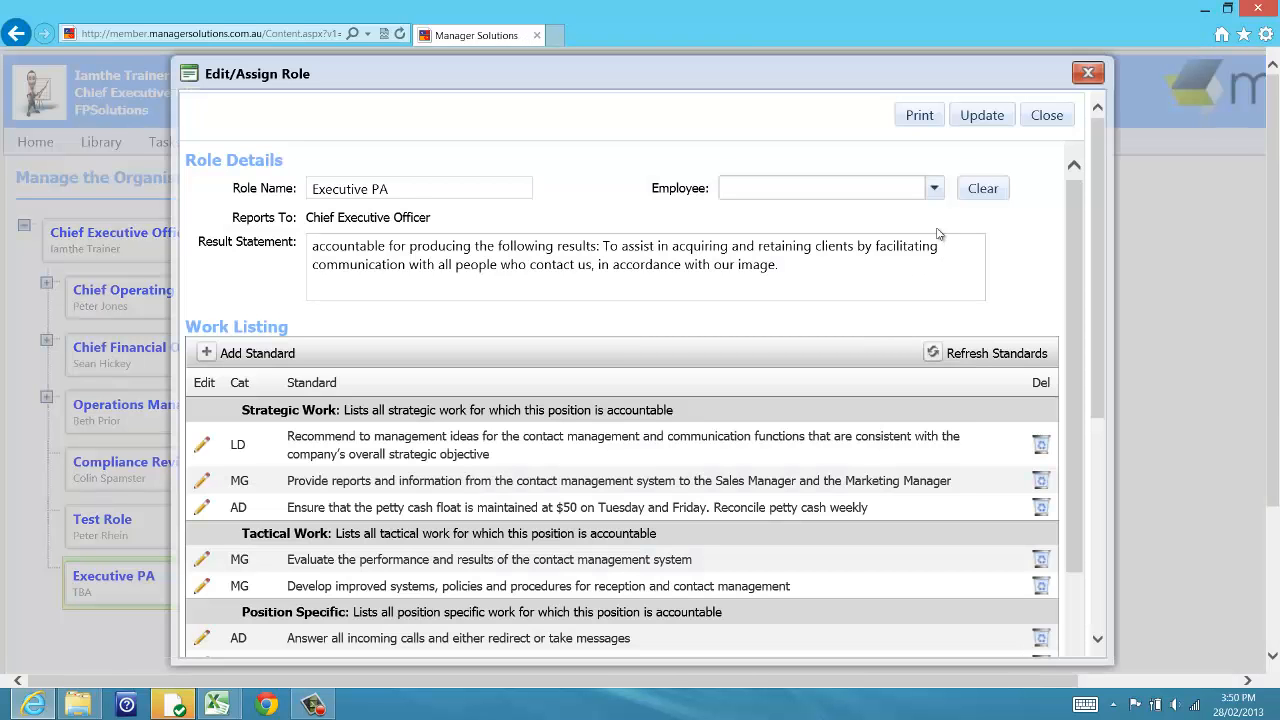
left_click(934, 190)
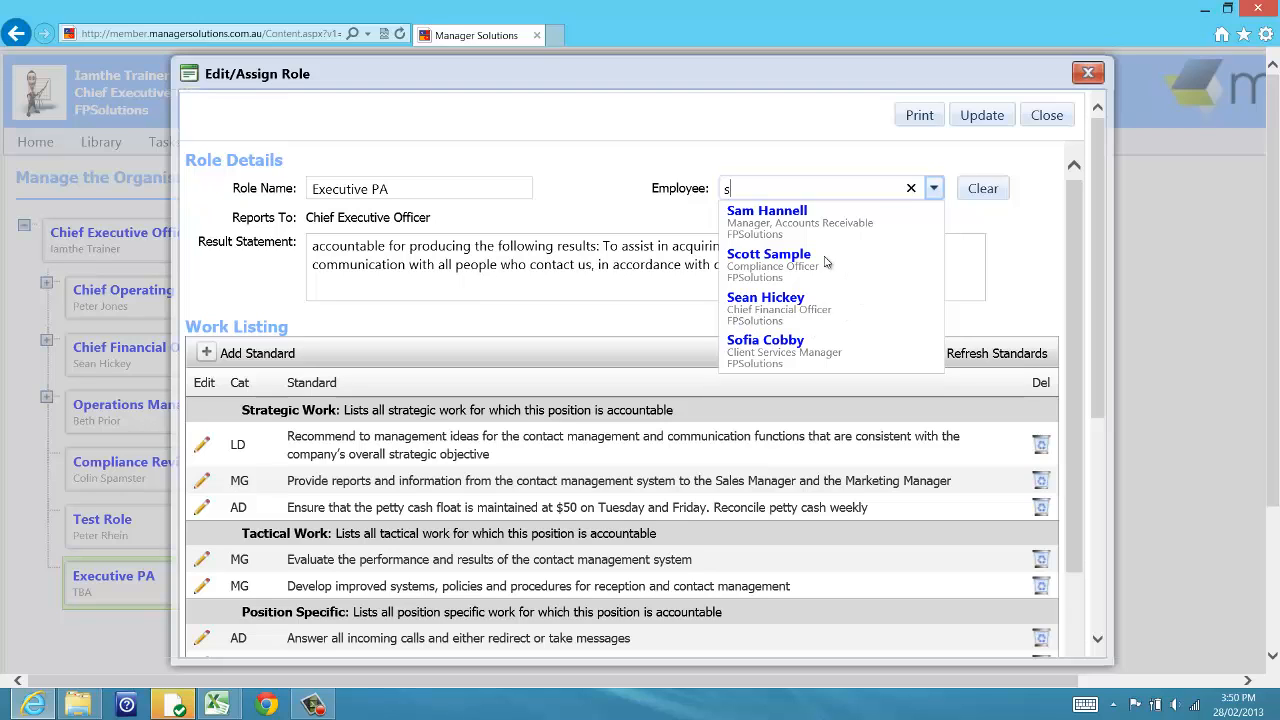
key("BackSpace")
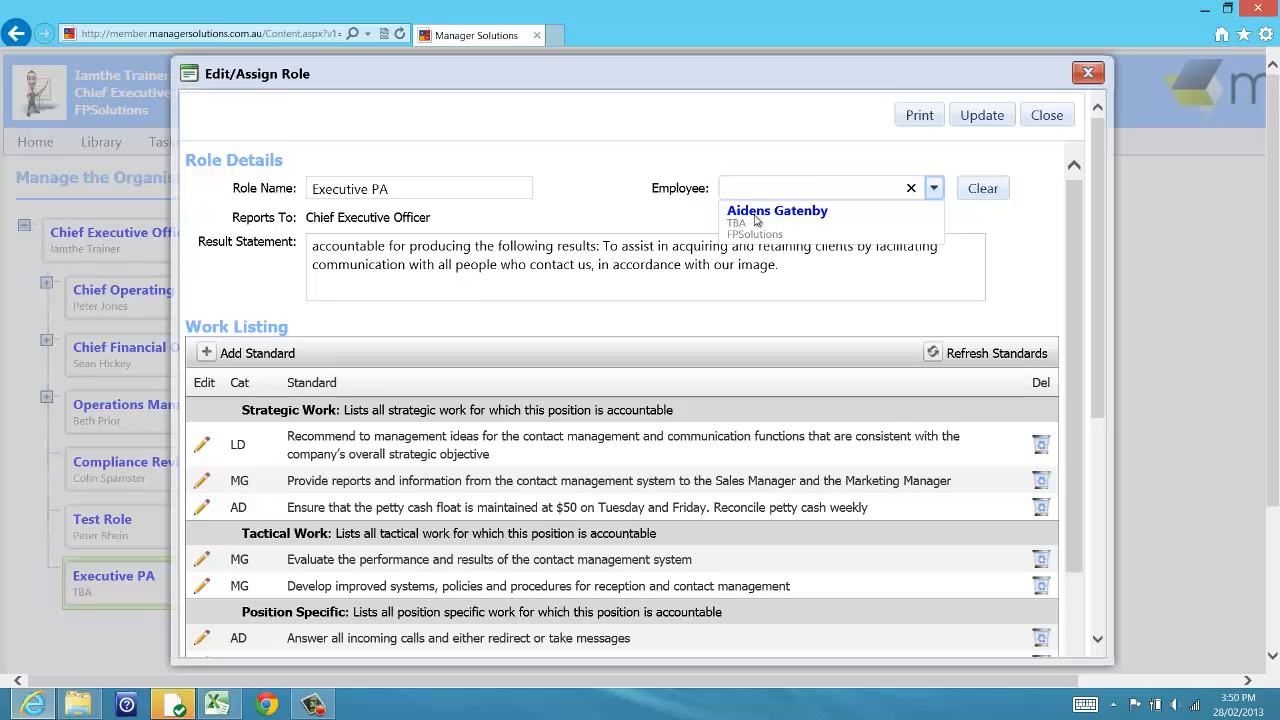
left_click(757, 215)
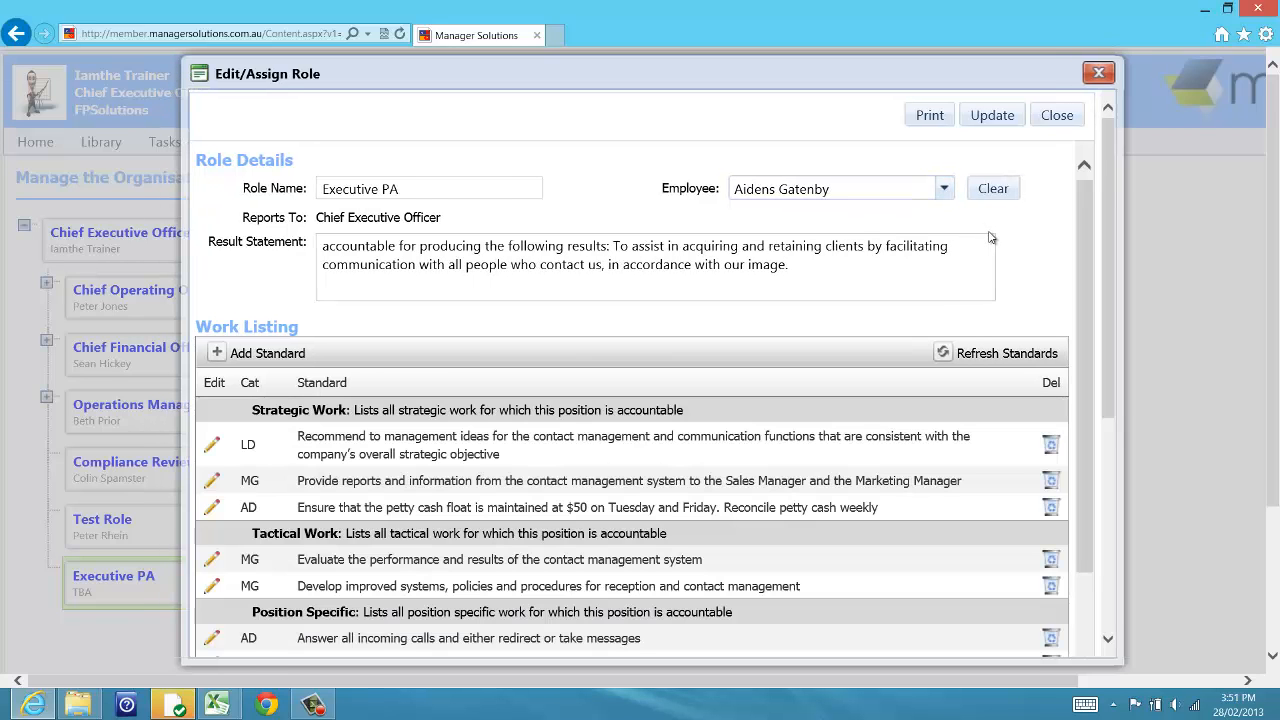
left_click(1001, 118)
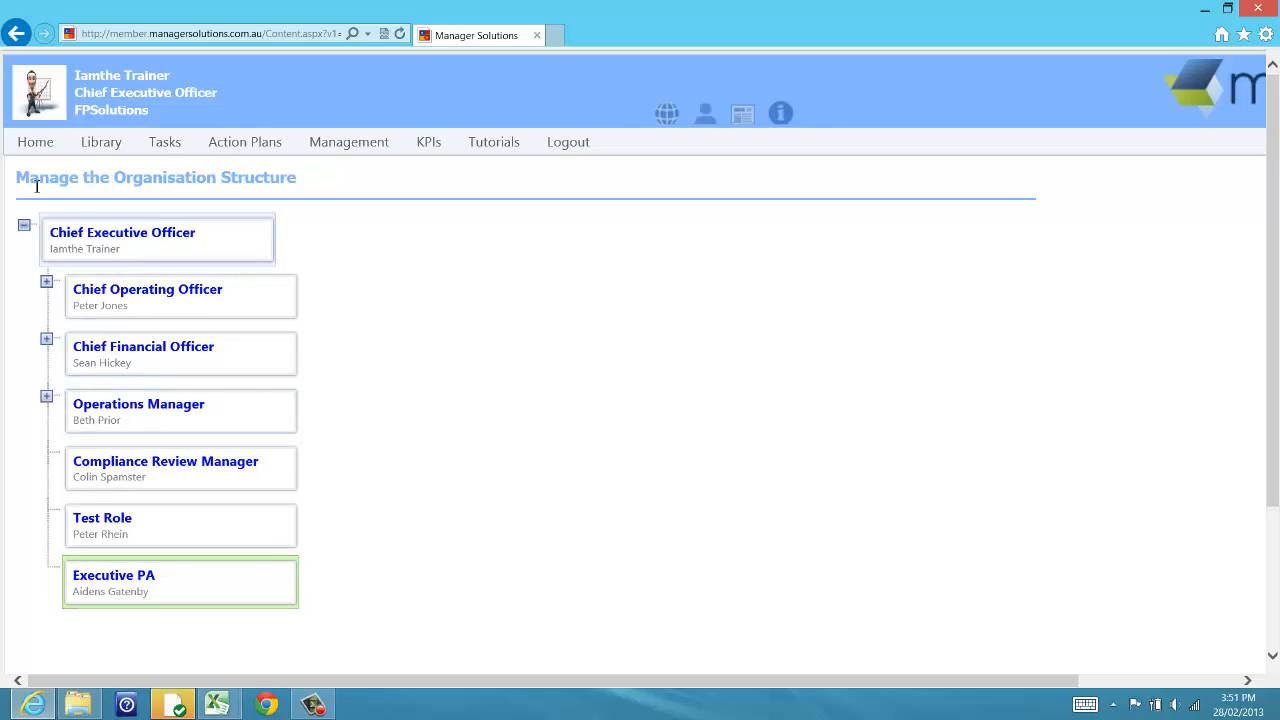
Go to the home page and check the assigned tasks of the new Executive PA under My Team.
left_click(36, 145)
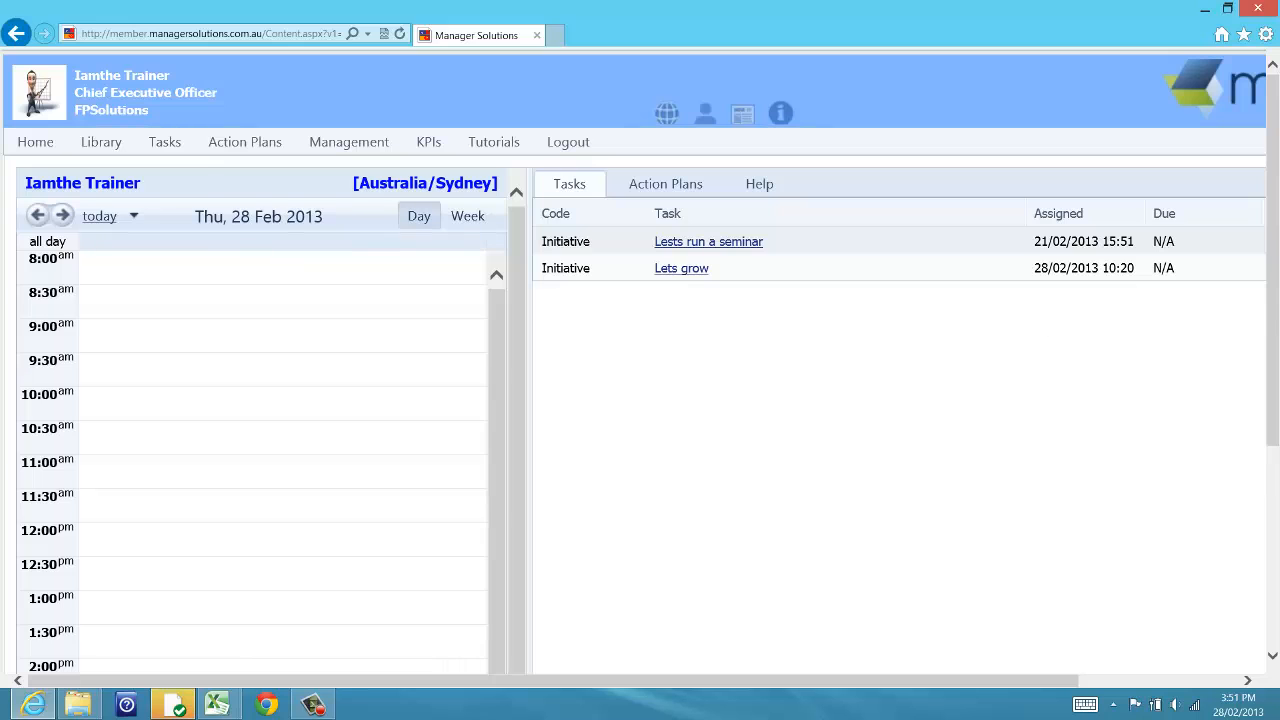
scroll(1277, 280, "down", 3)
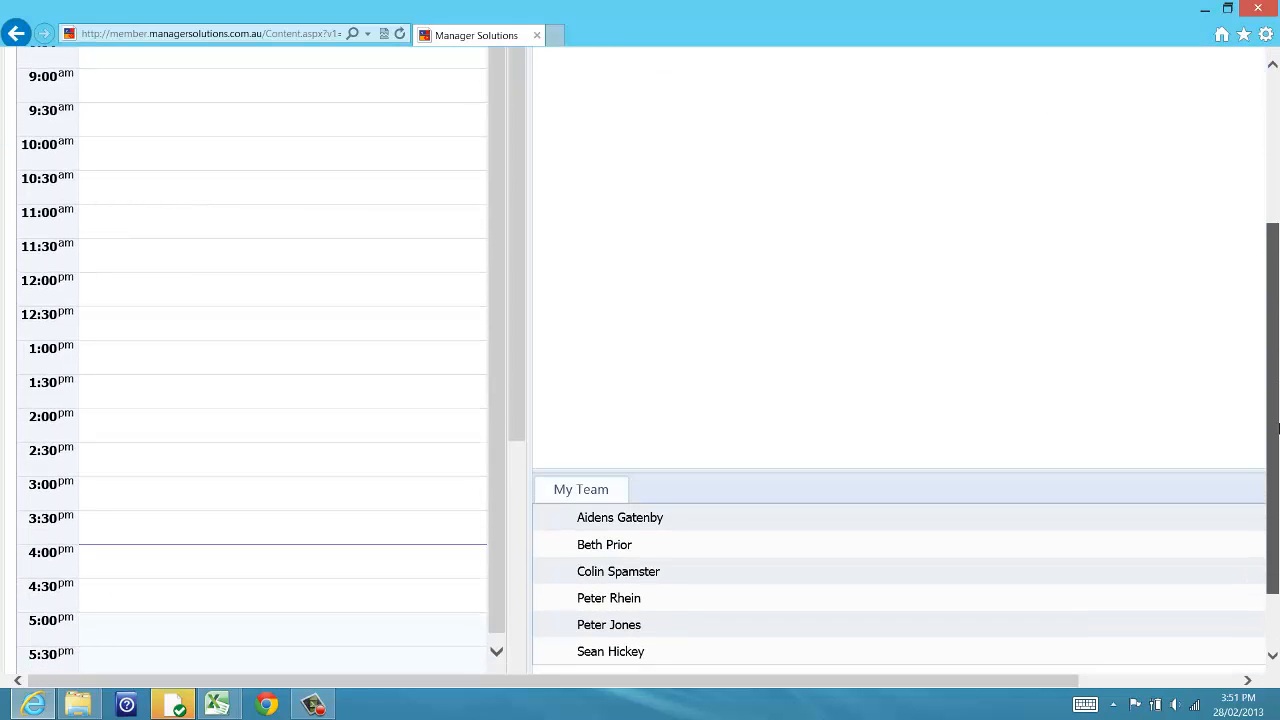
left_click(558, 525)
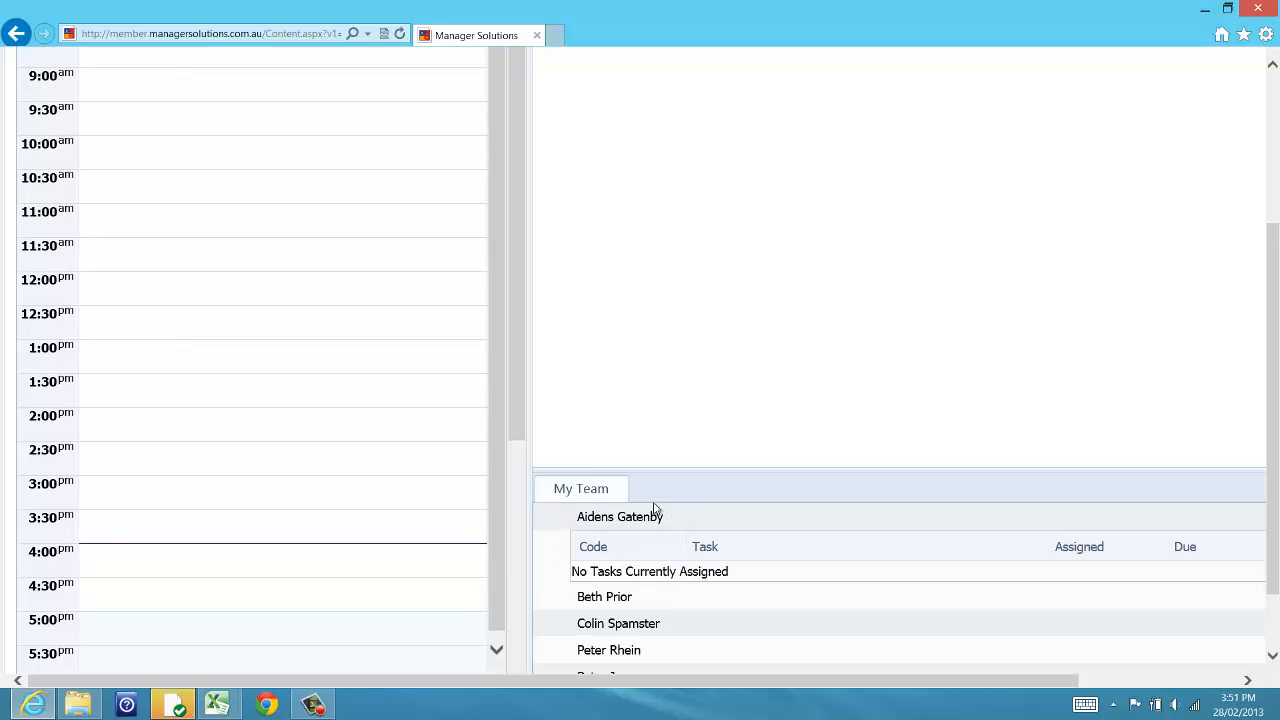
left_click(555, 521)
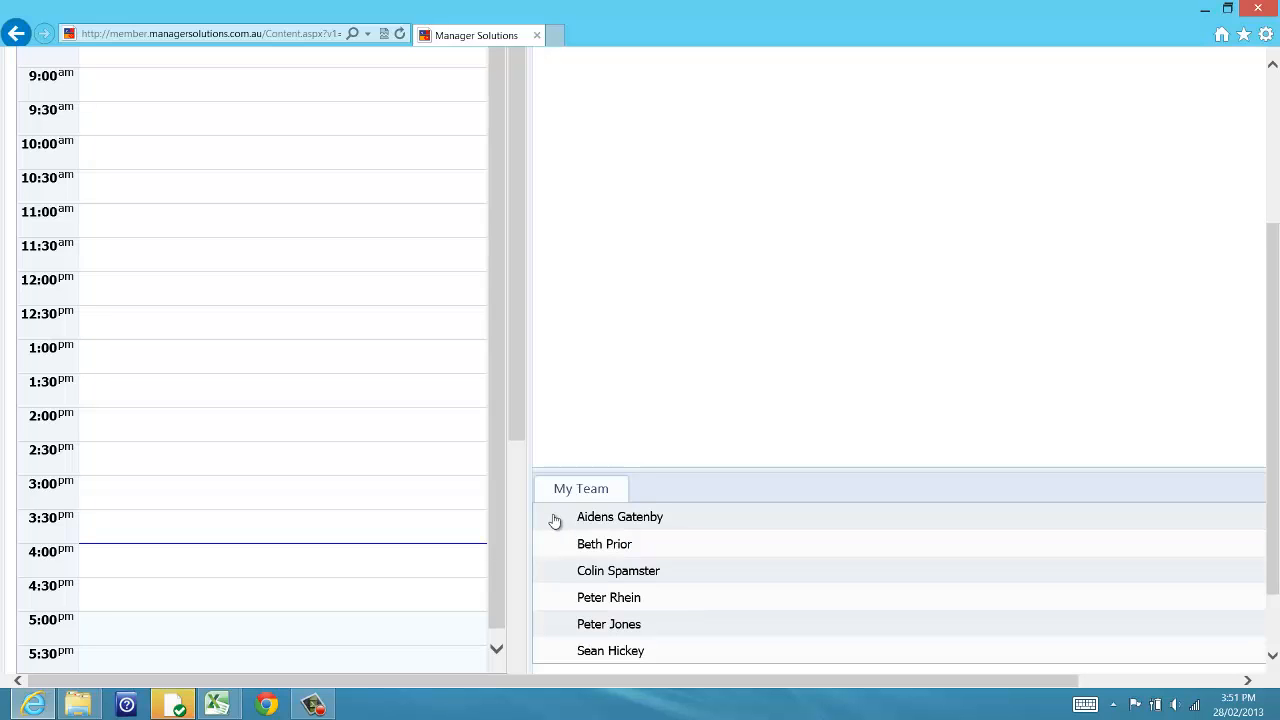
left_click(555, 521)
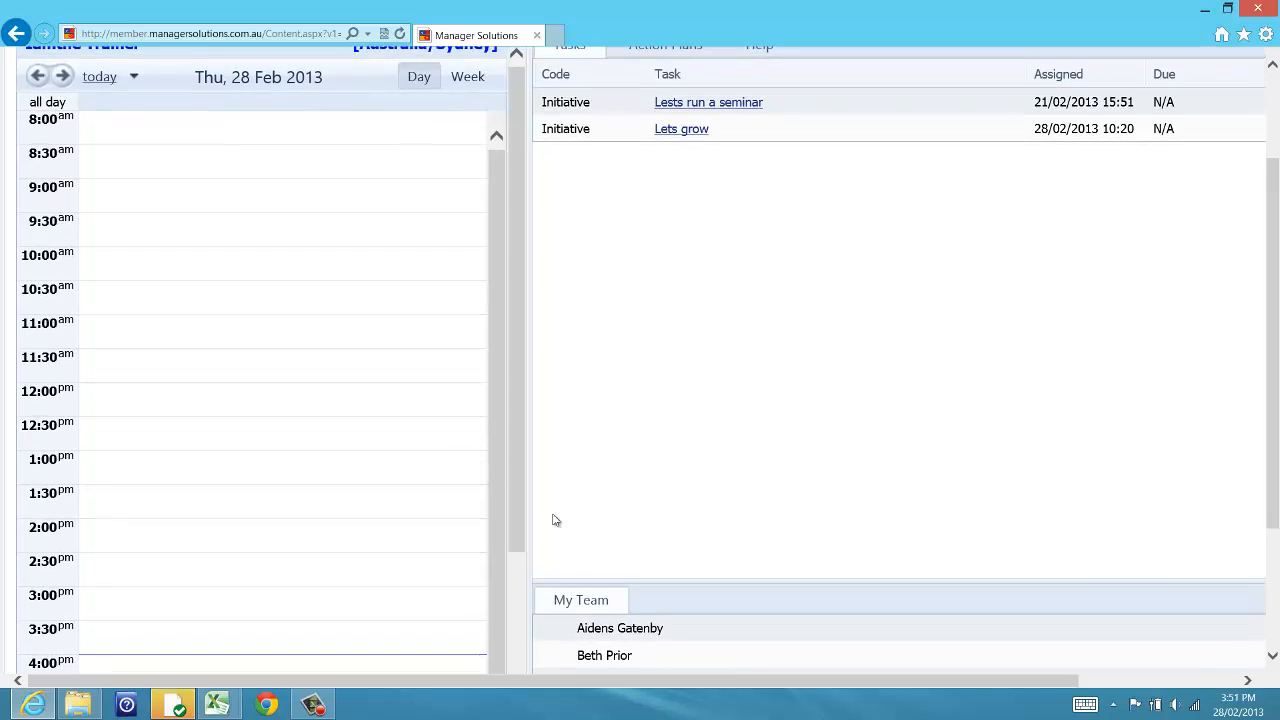
scroll(555, 520, "up", 2)
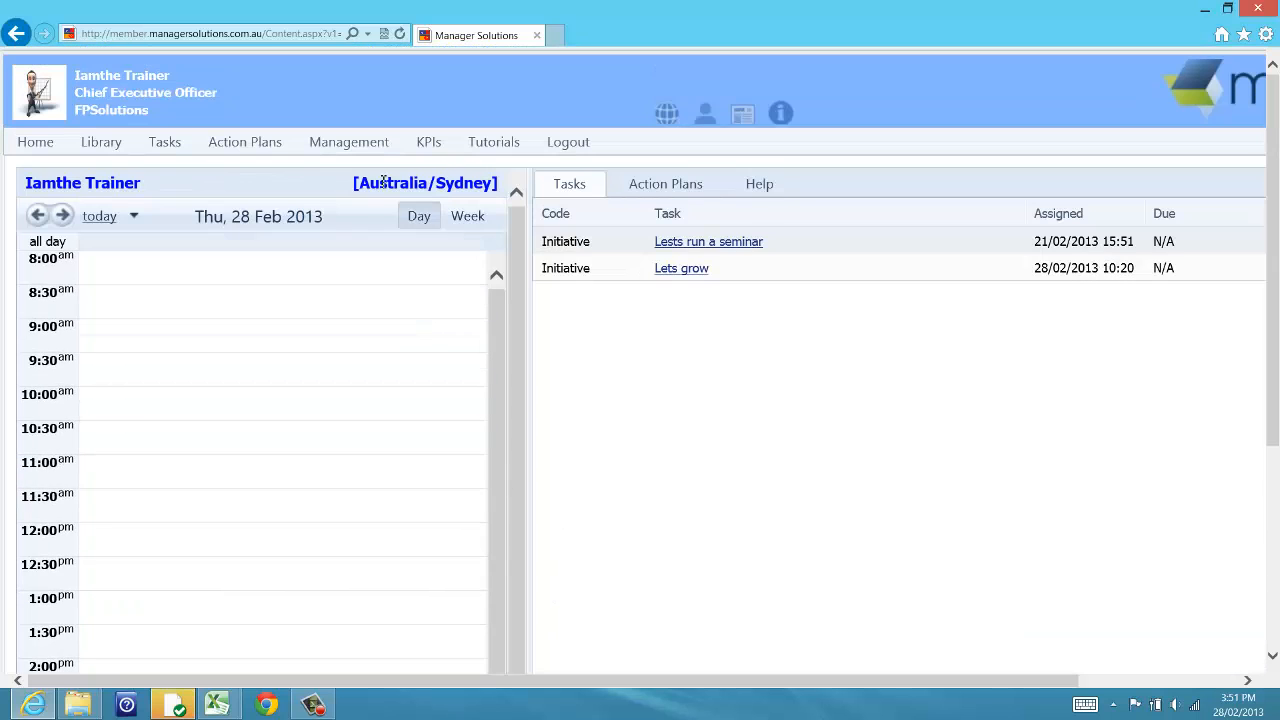
Open the organisation structure, expand the roles under the Chief Executive Officer and reassign the Chief Financial Officer role to another employee.
mouse_move(375, 145)
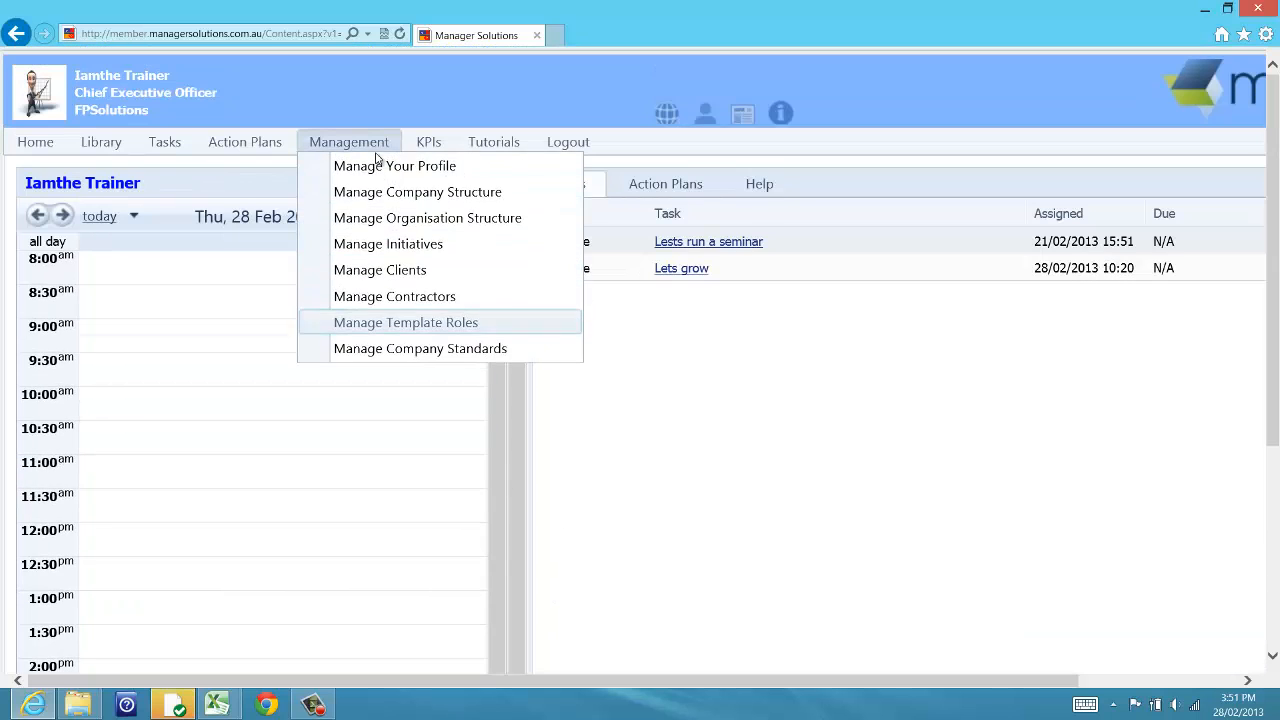
left_click(378, 217)
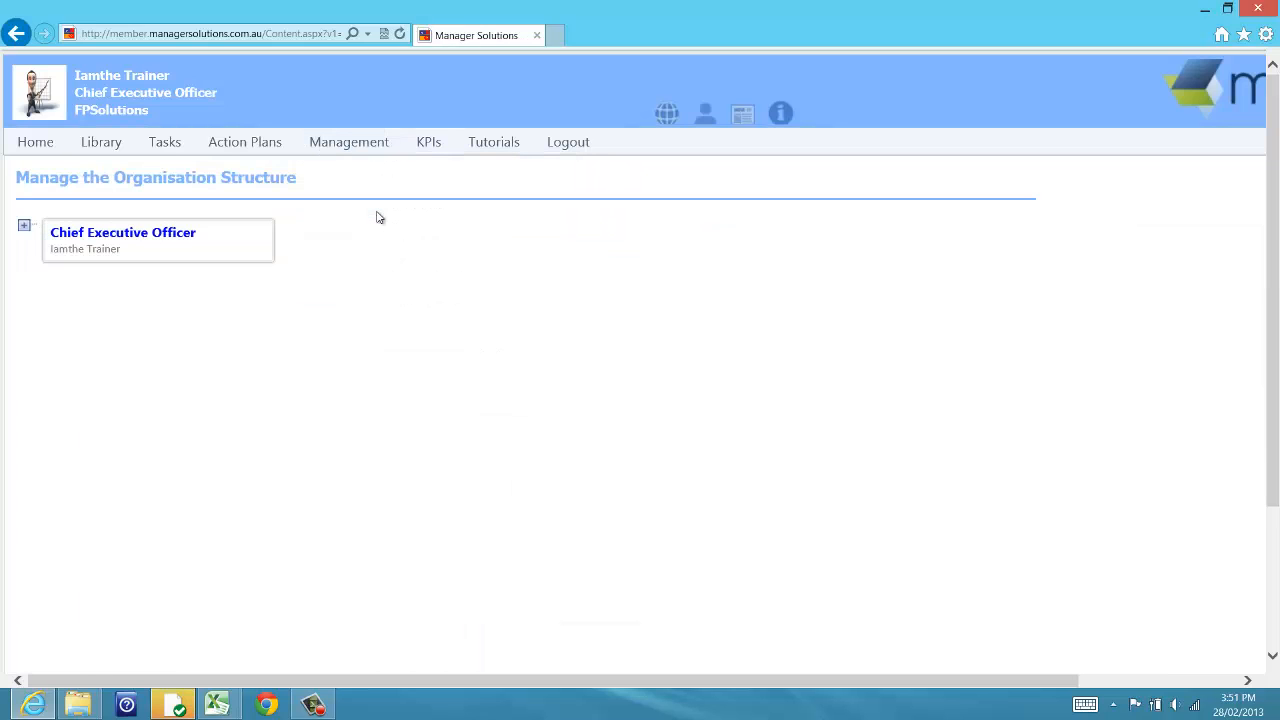
left_click(24, 226)
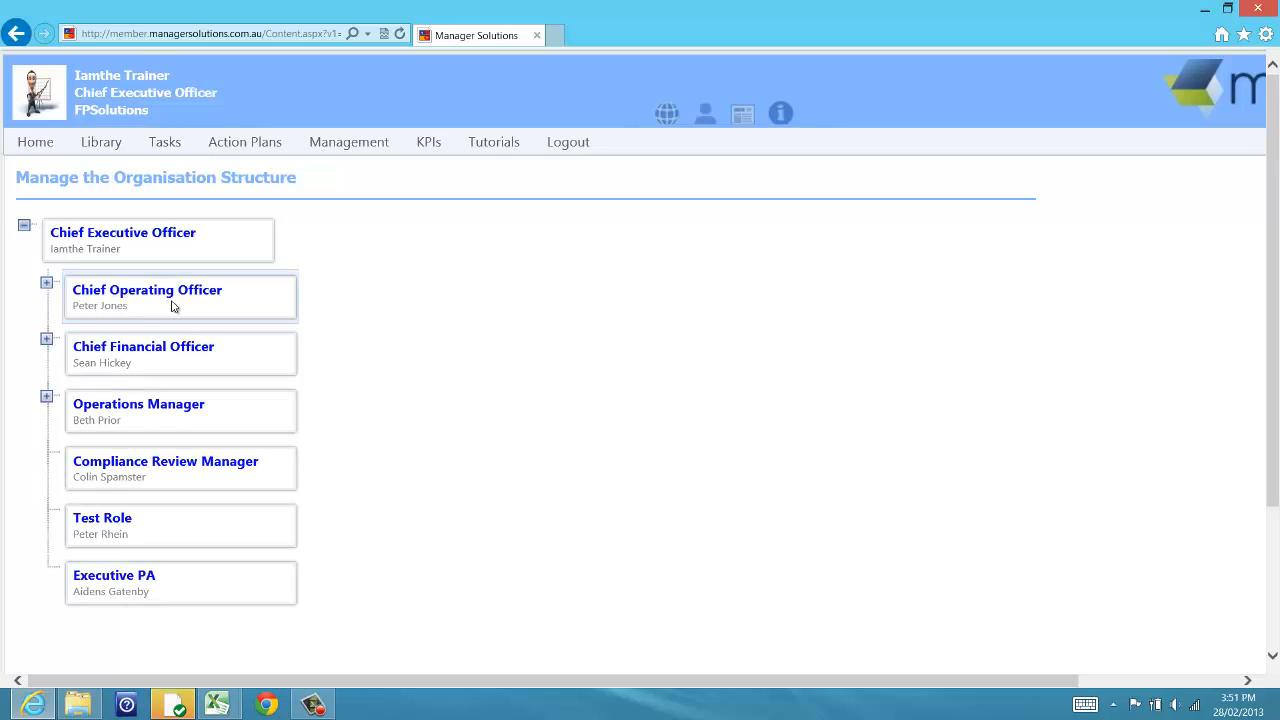
right_click(157, 352)
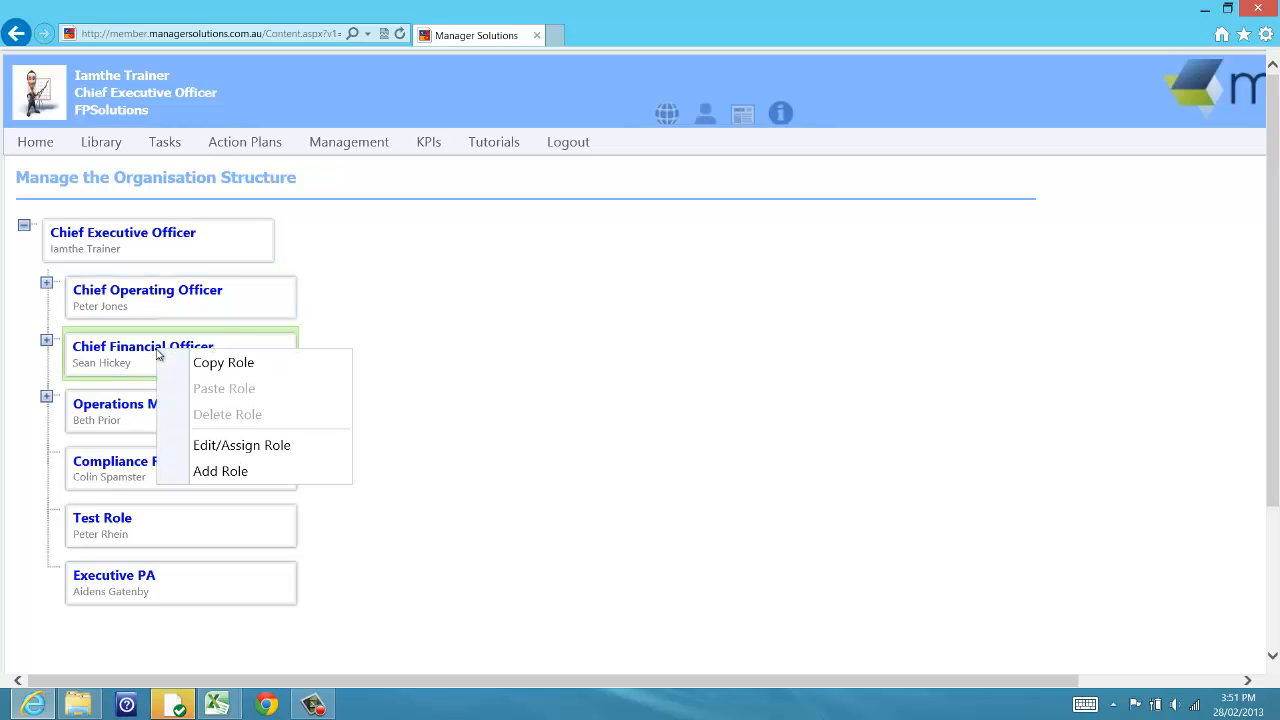
left_click(218, 447)
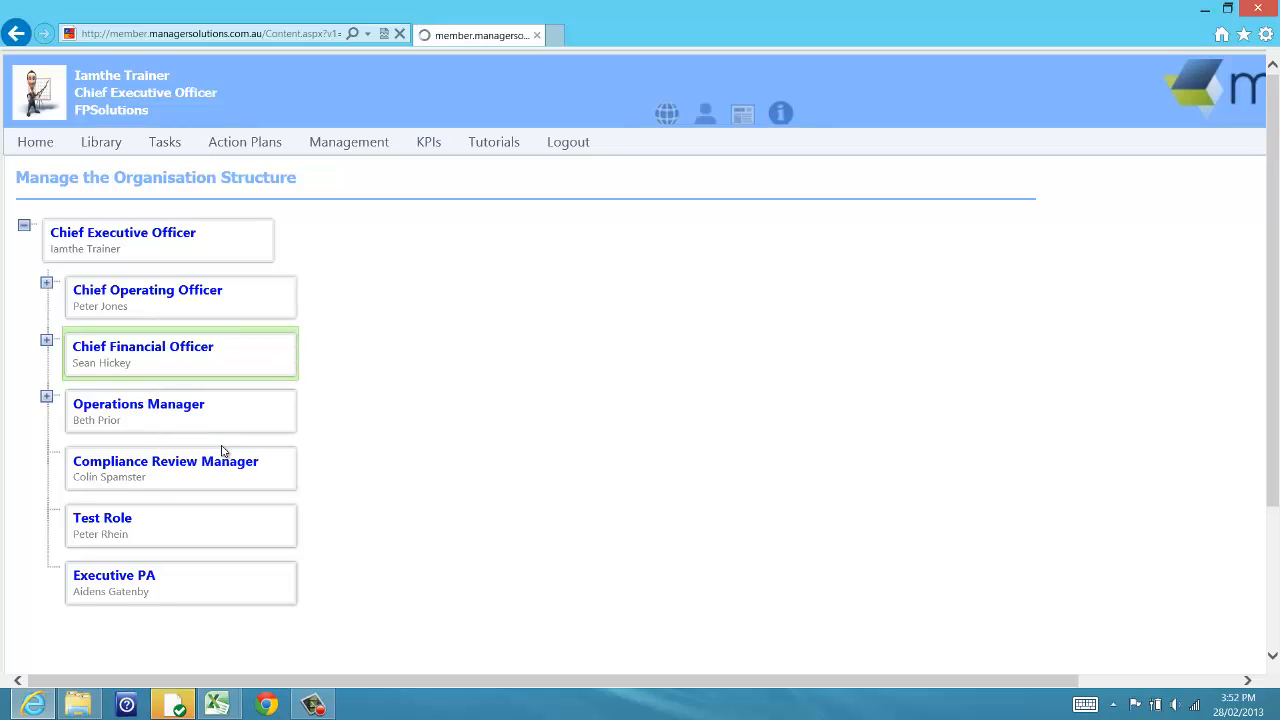
Delete the unassigned System Development Associate and Junior Developer roles under the Chief Financial Officer.
right_click(105, 425)
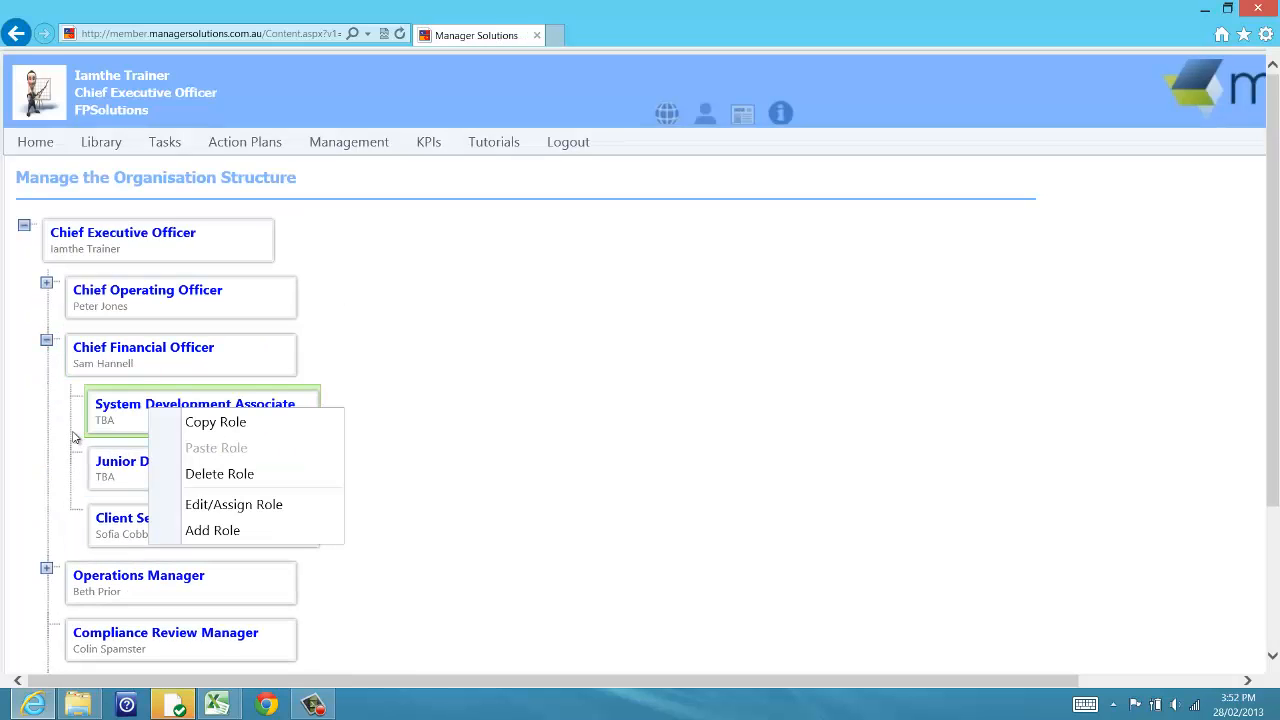
left_click(195, 483)
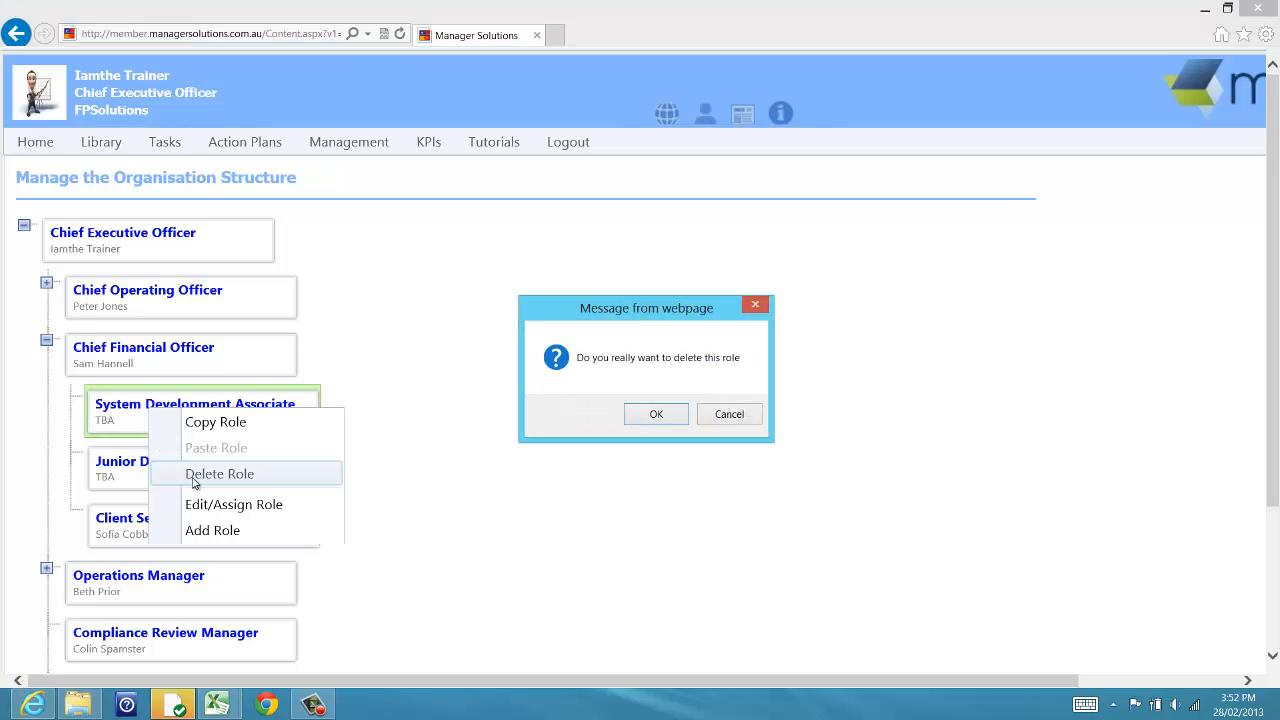
left_click(655, 414)
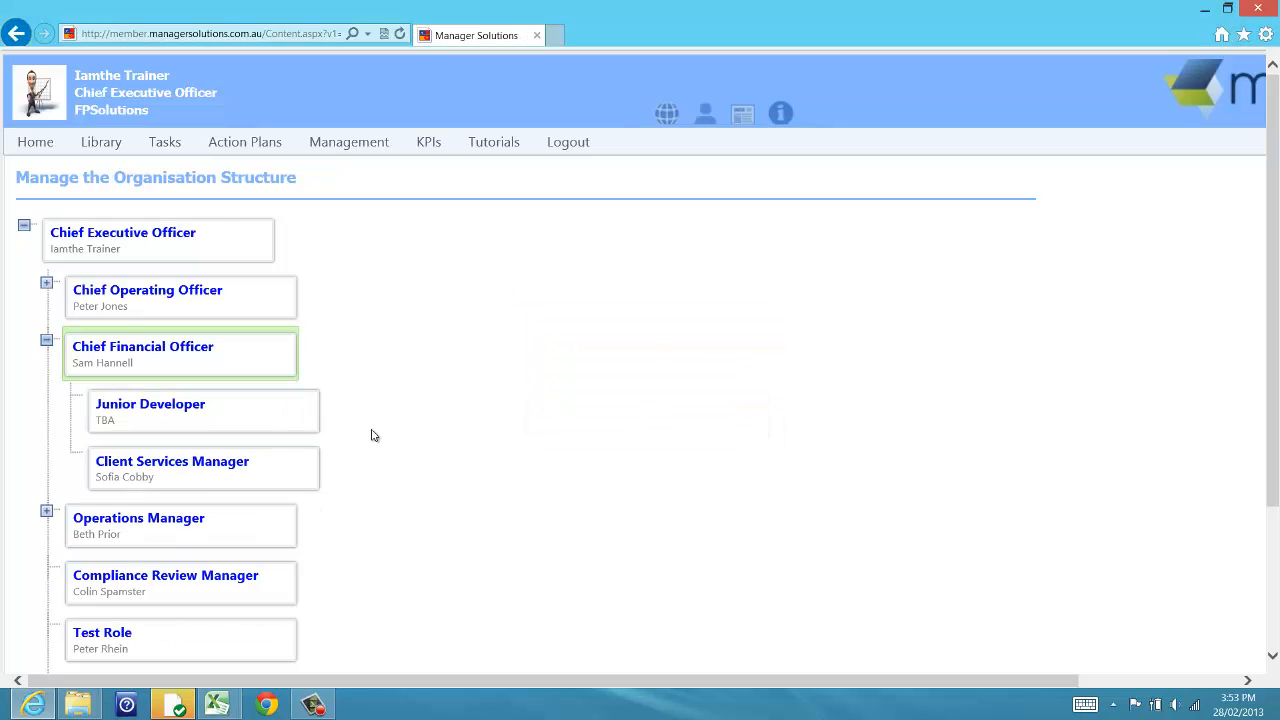
right_click(211, 411)
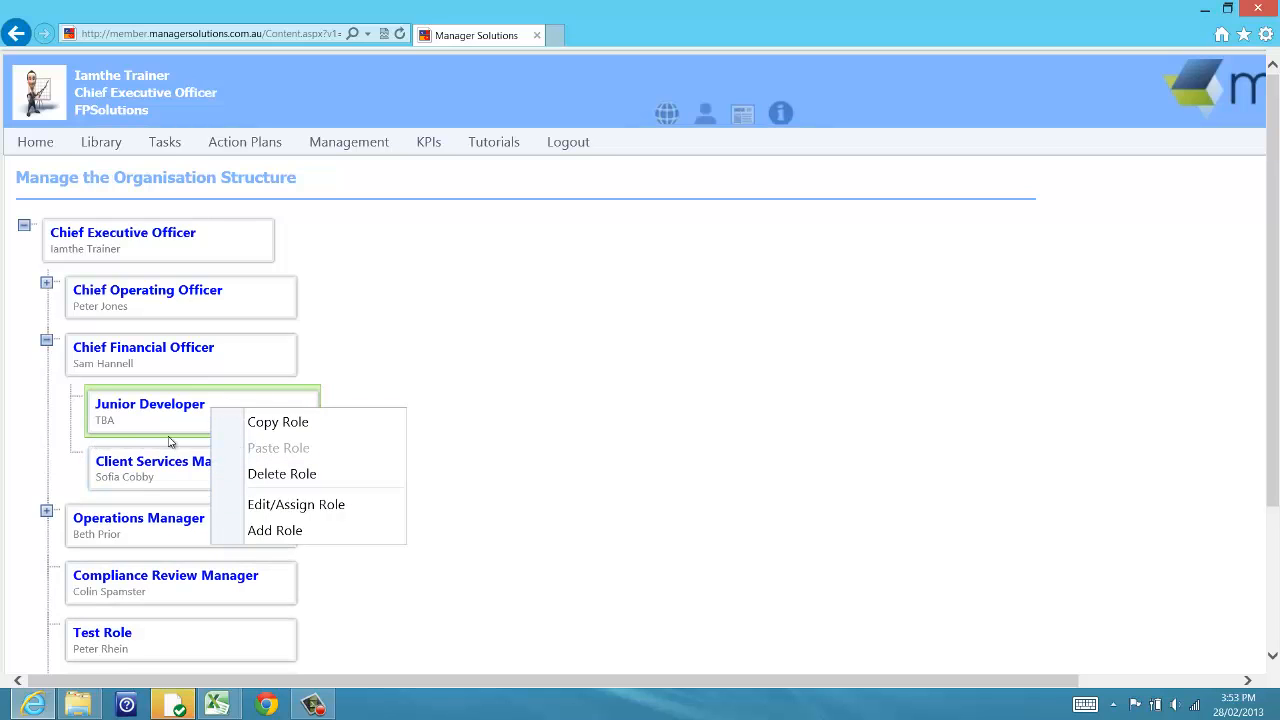
left_click(246, 482)
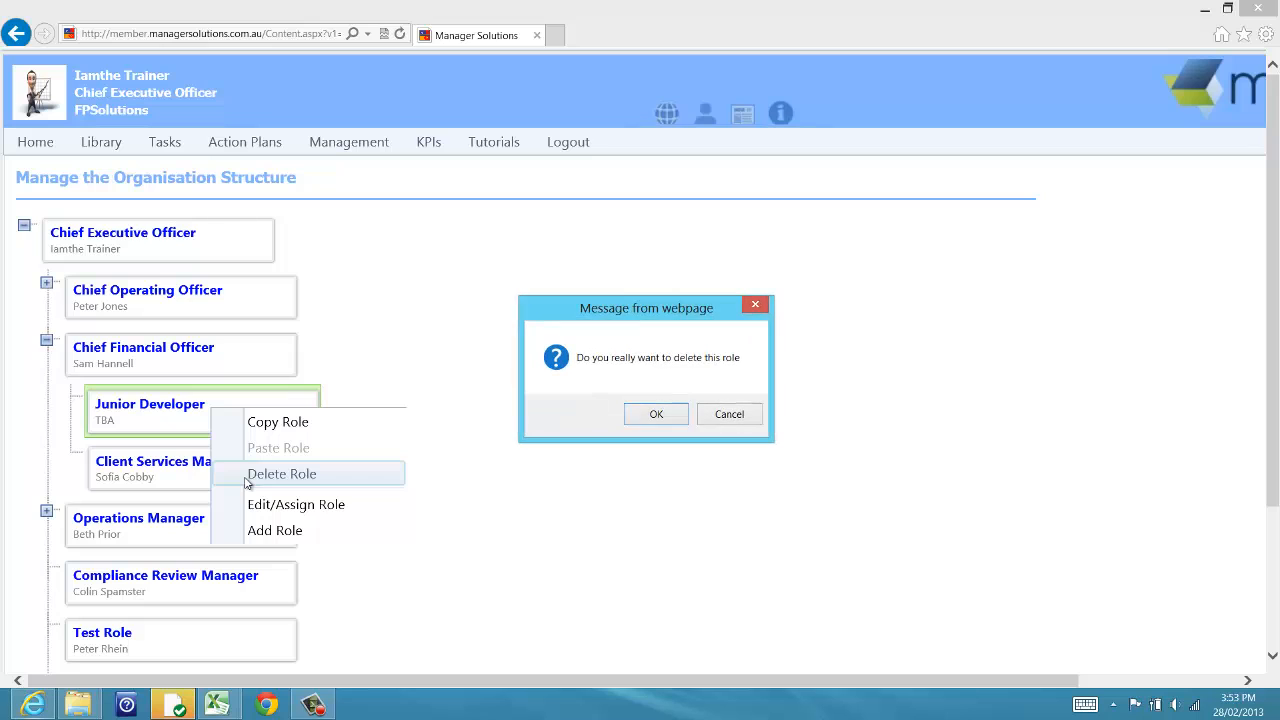
left_click(660, 416)
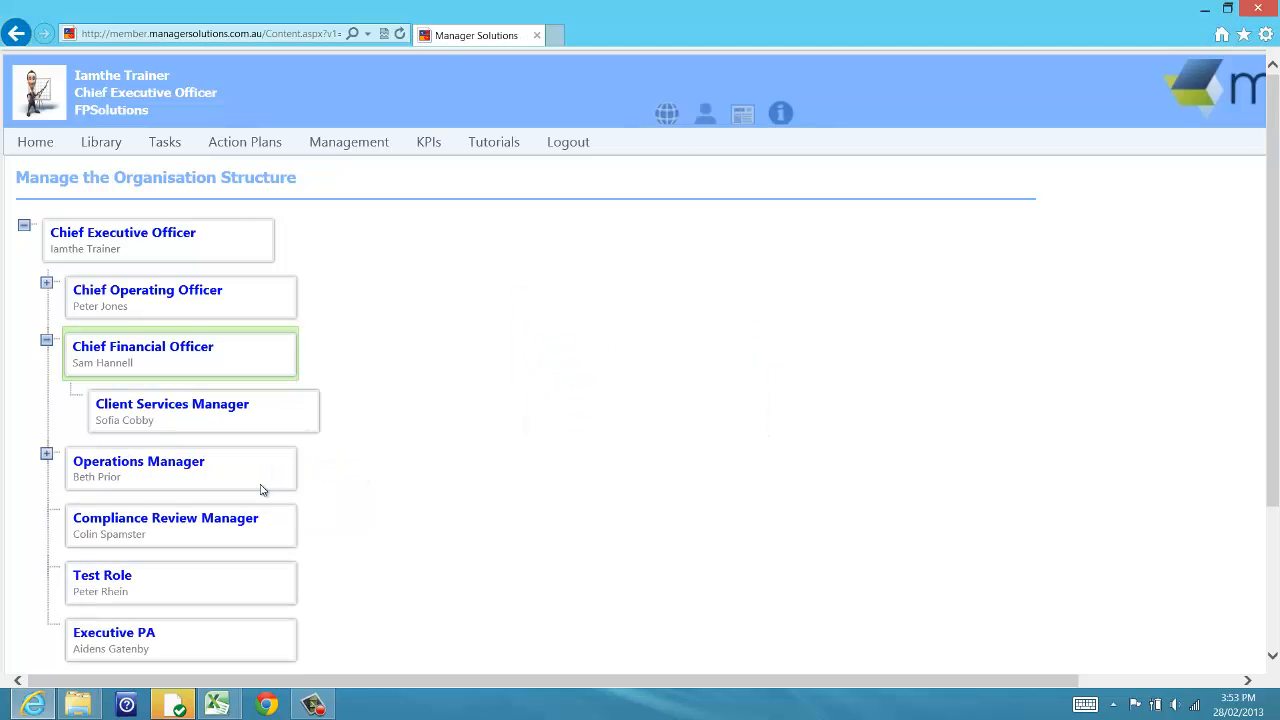
Move the Client Services Manager role under the Manager Client Fulfilment, and from there directly under the Chief Executive Officer.
right_click(186, 425)
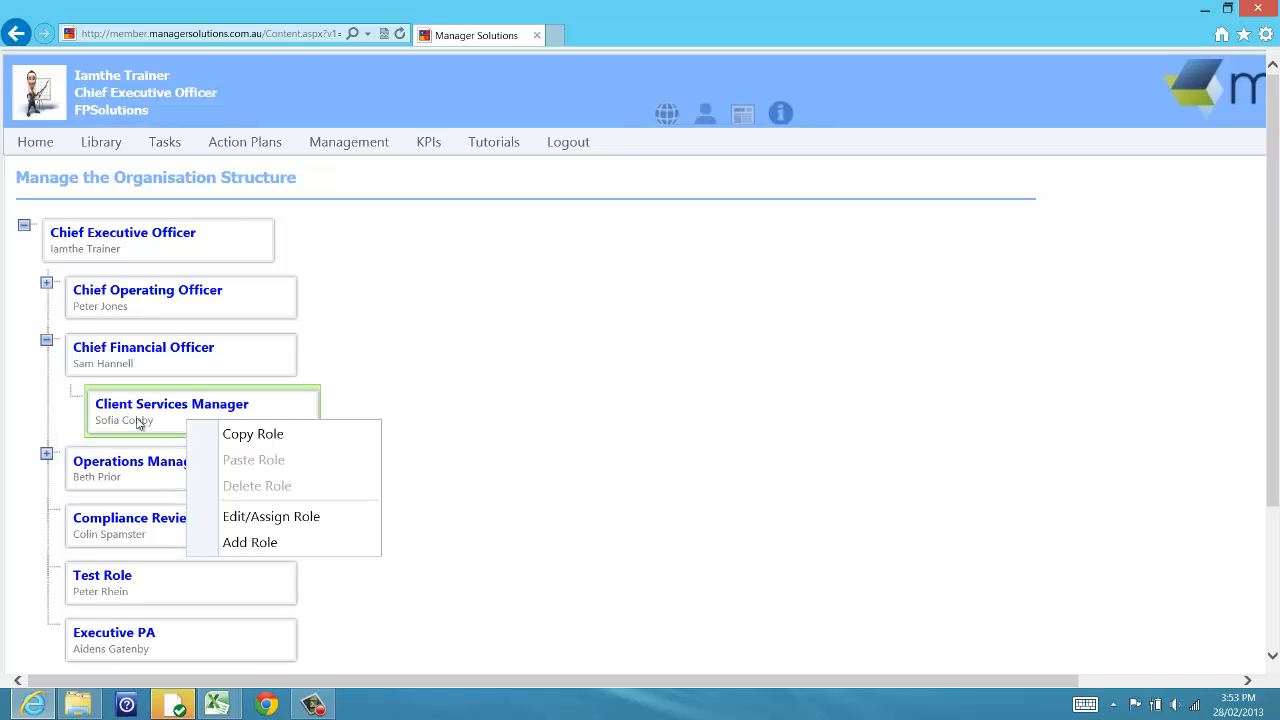
left_click(455, 424)
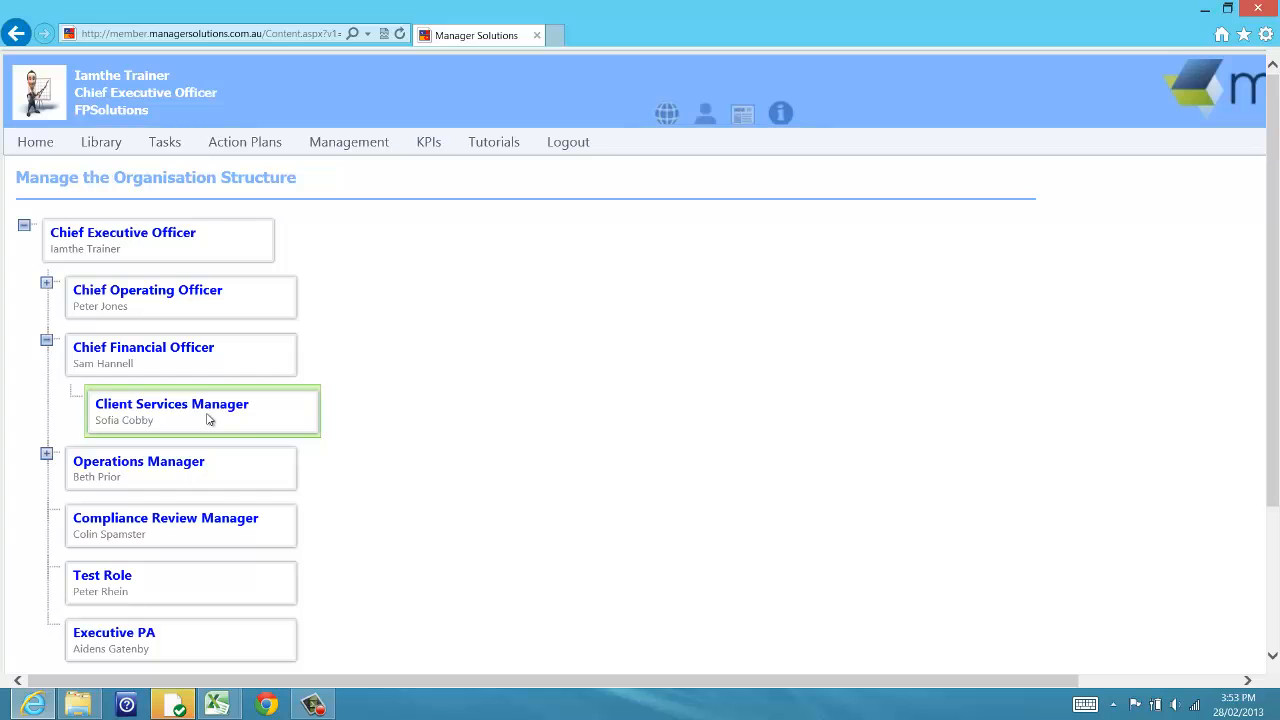
left_click_drag(208, 419, 147, 392)
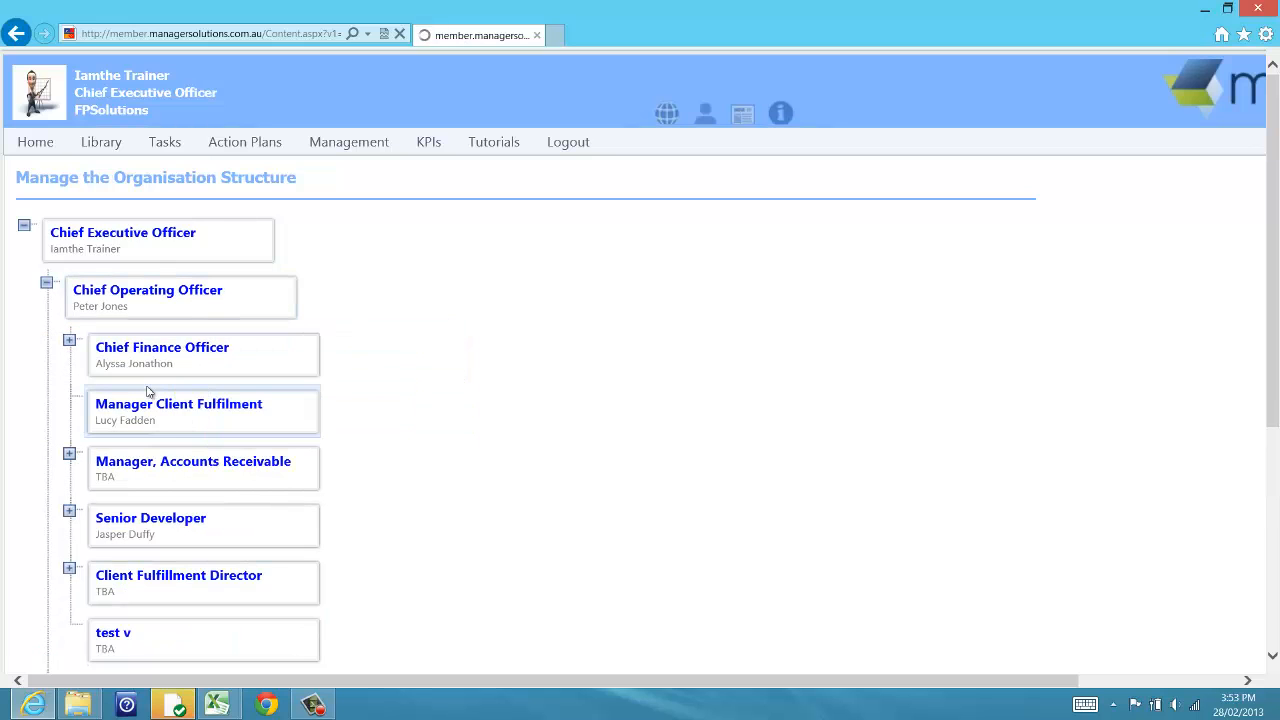
left_click_drag(168, 480, 104, 212)
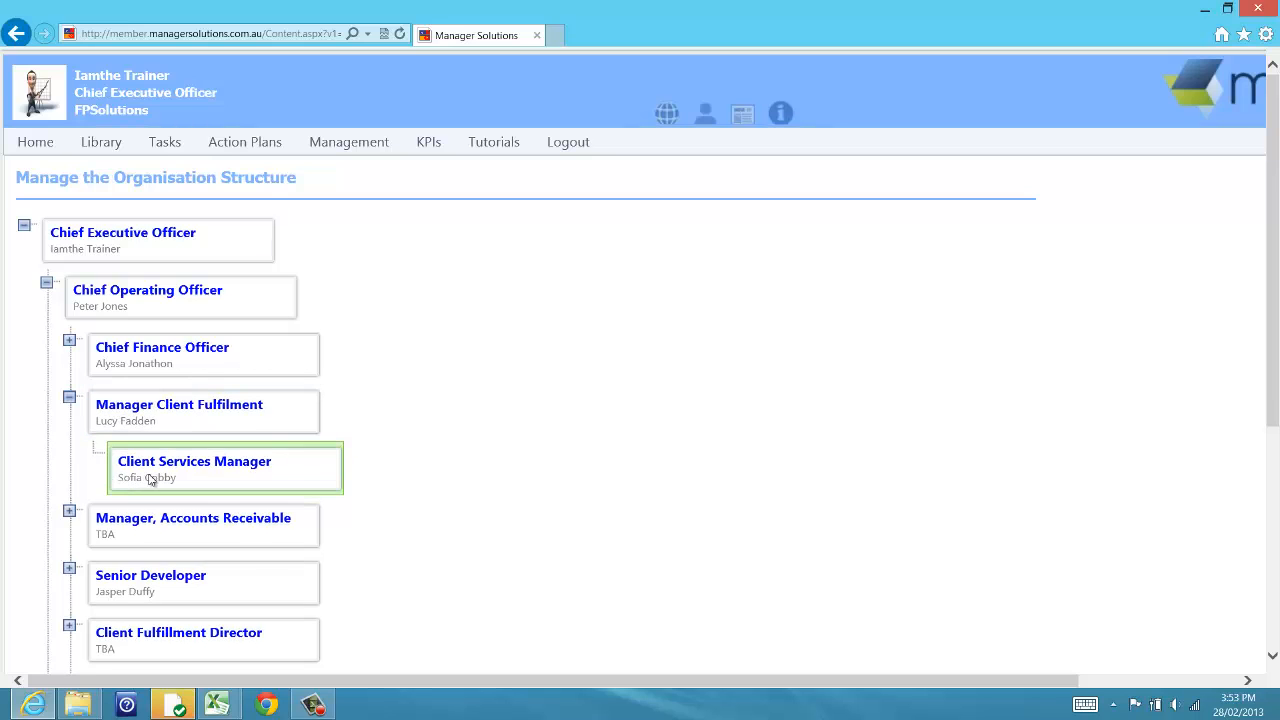
left_click_drag(147, 477, 123, 228)
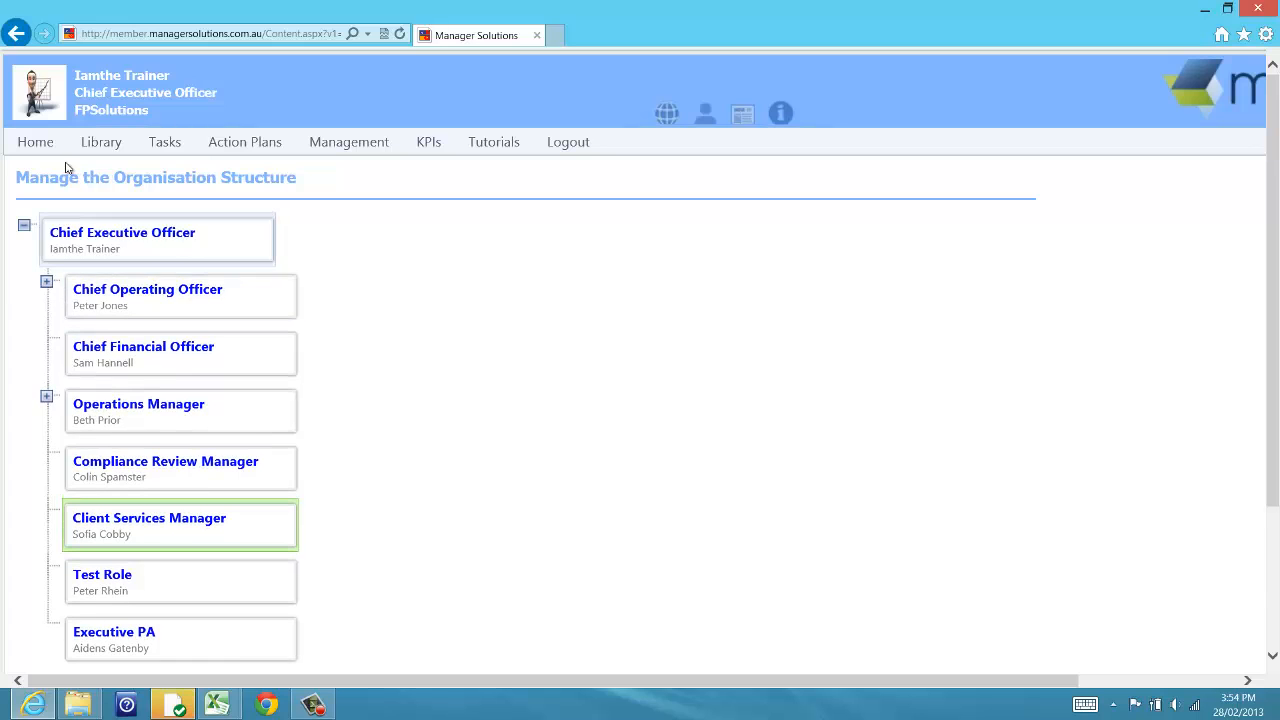
Go to the home page and check the My Team list for the moved Client Services Manager.
left_click(36, 144)
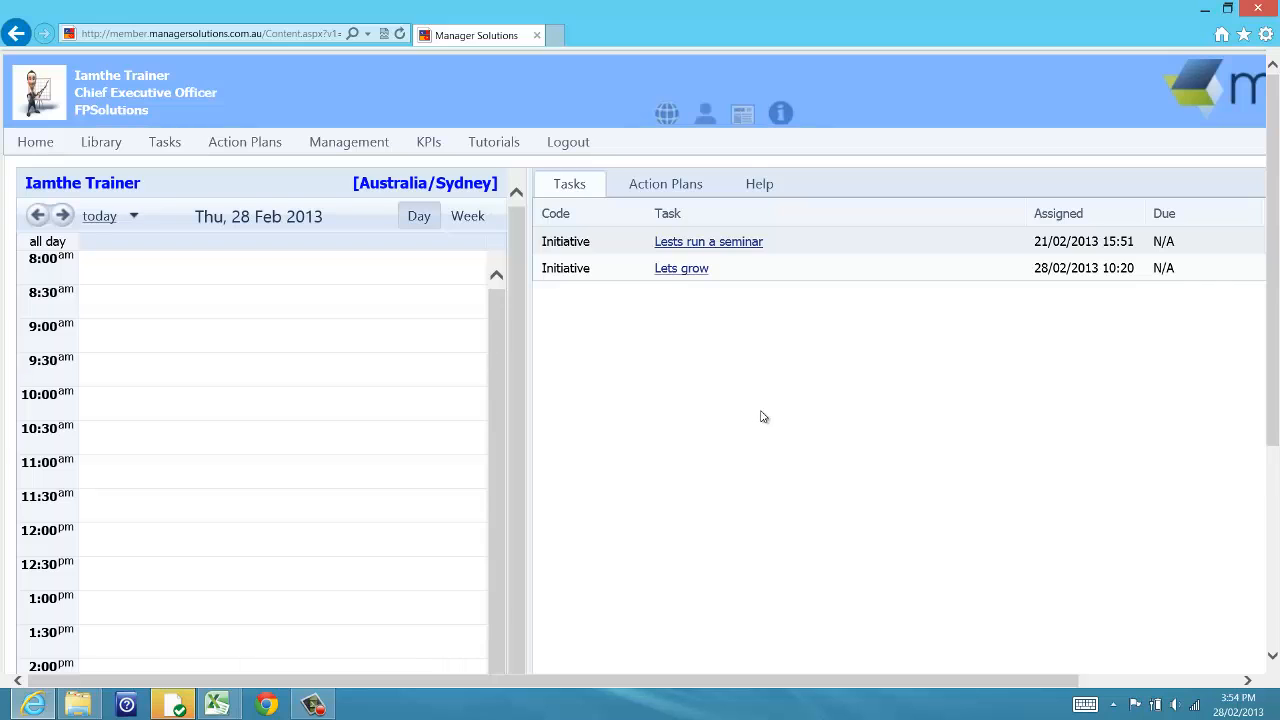
left_click_drag(1278, 348, 1272, 567)
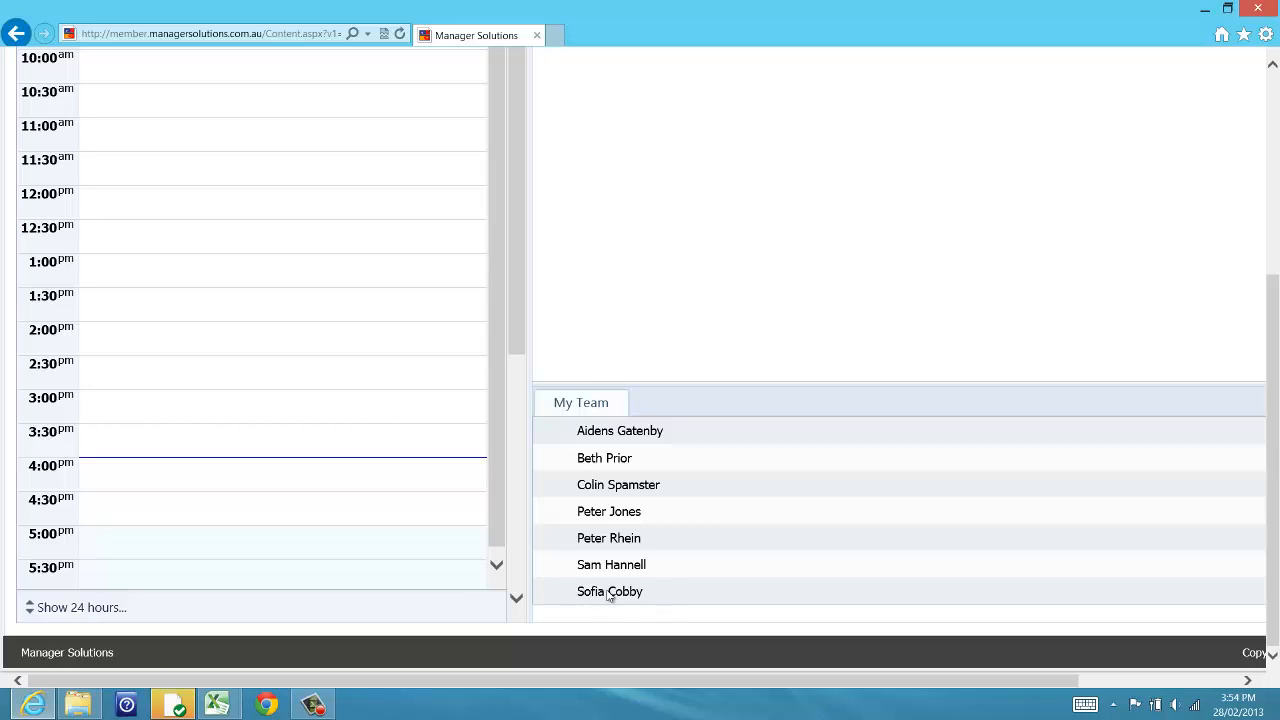
left_click_drag(1272, 500, 1259, 281)
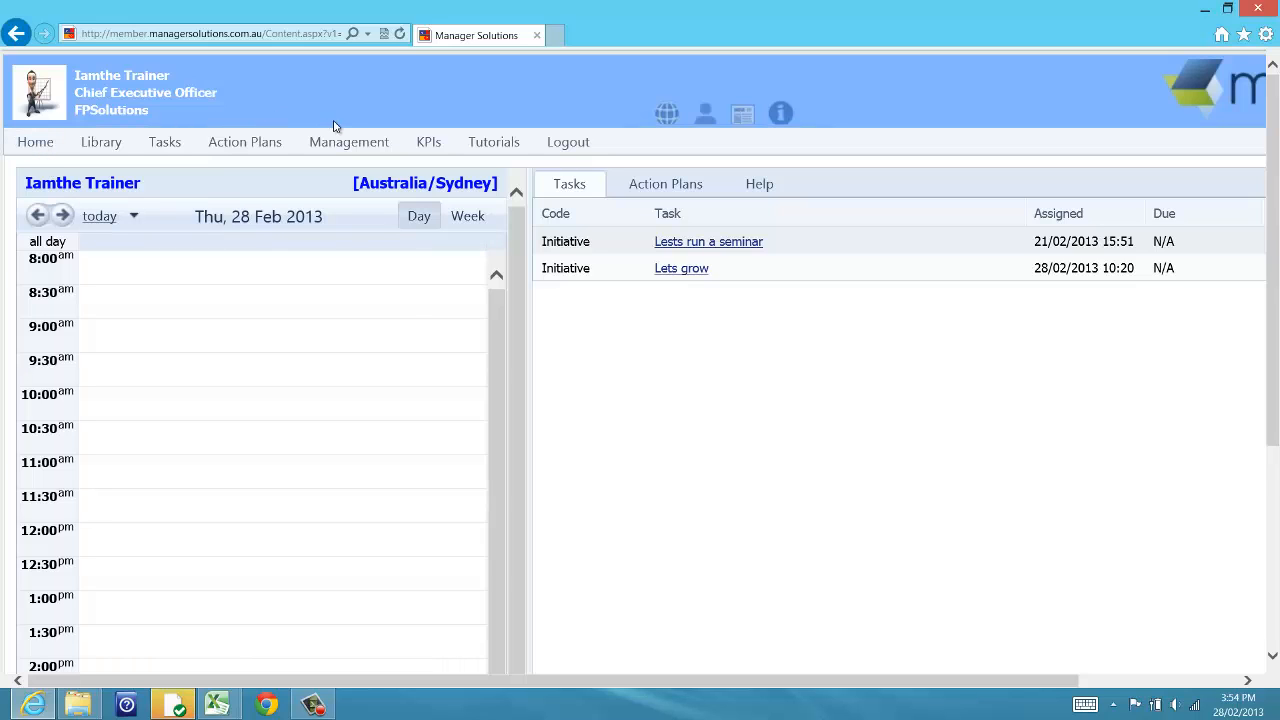
Open the Chief Executive Officer role in the organisation structure, examine all its reporting positions and their result statements, and close the details.
left_click(336, 143)
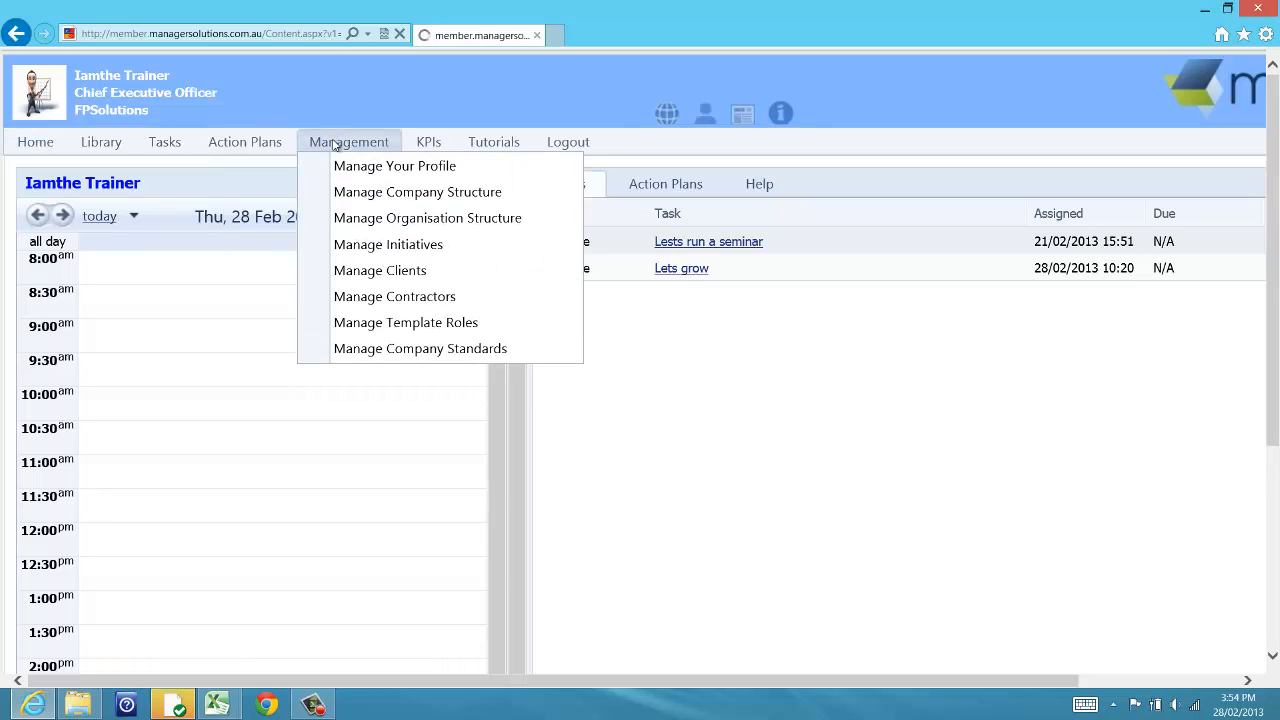
left_click(349, 218)
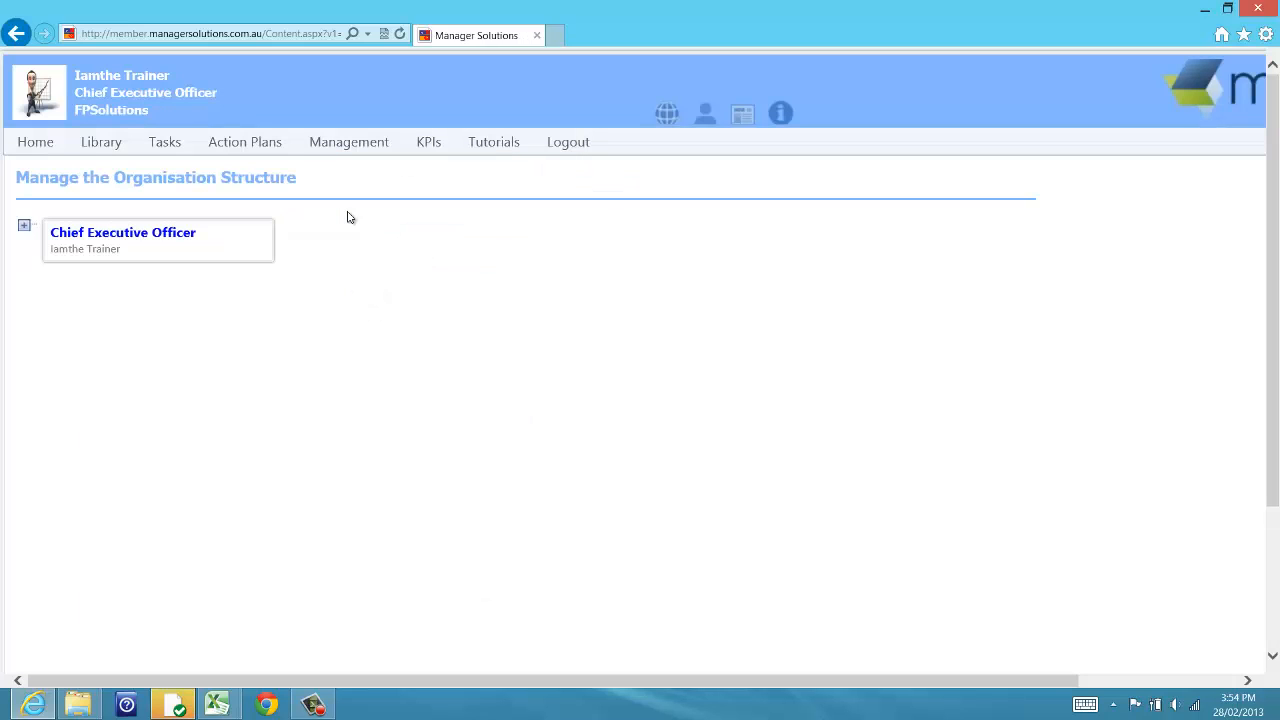
right_click(191, 242)
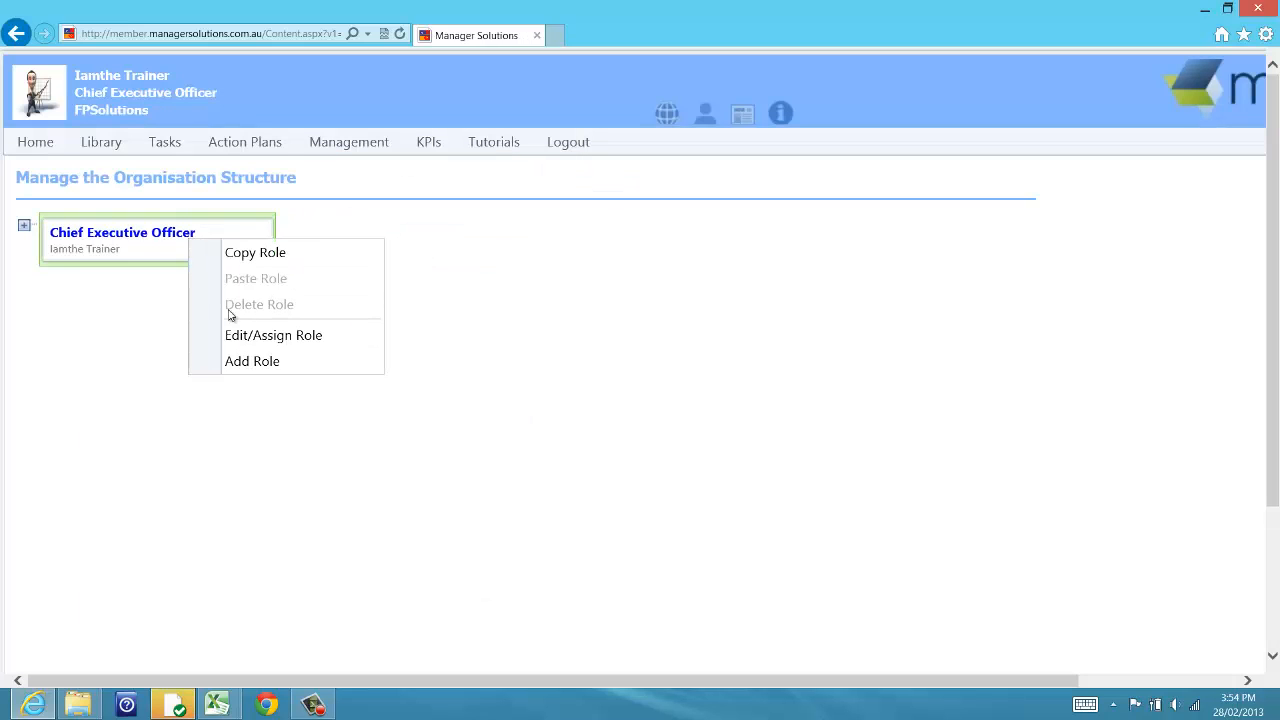
left_click(241, 342)
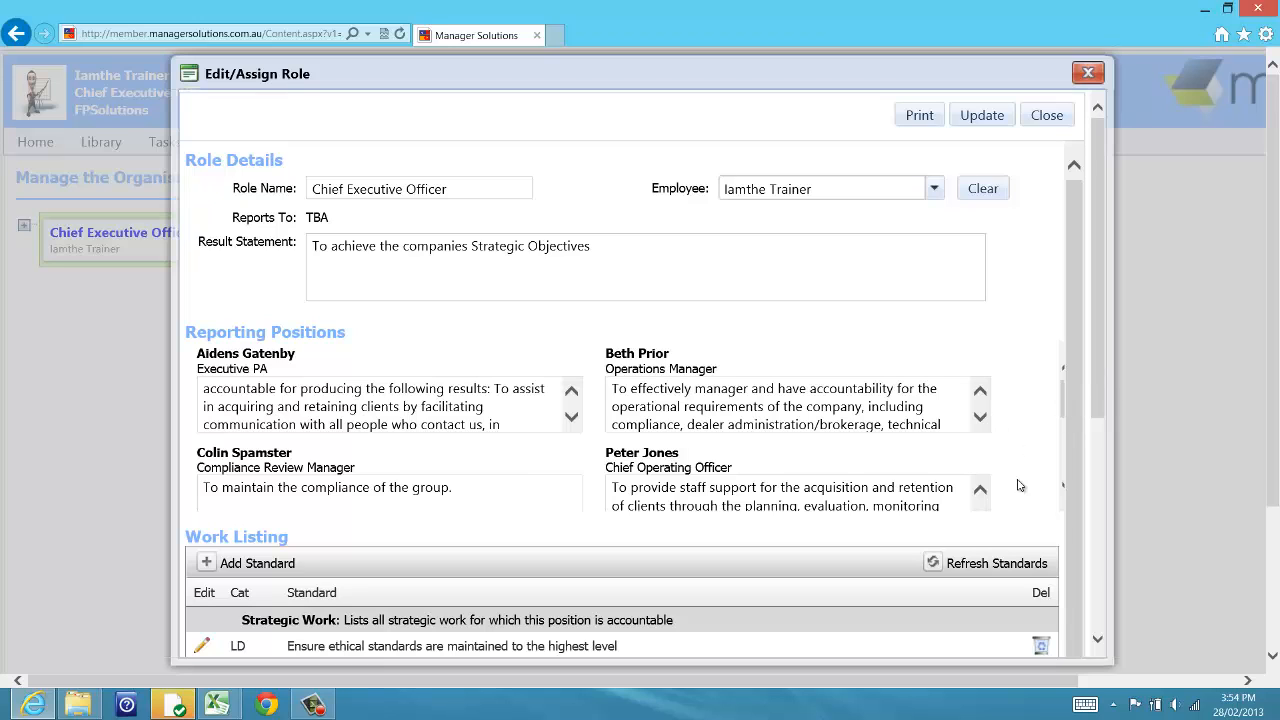
scroll(1100, 400, "down", 1)
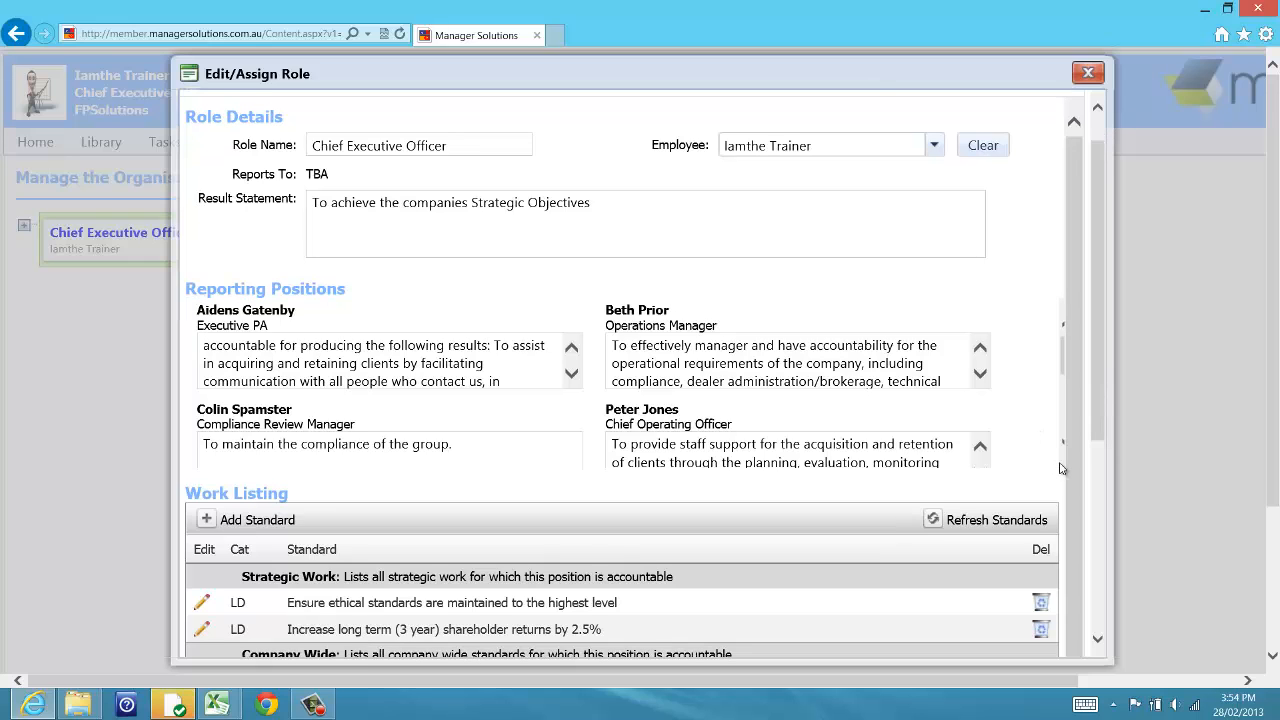
scroll(1062, 468, "down", 1)
scroll(1062, 468, "down", 5)
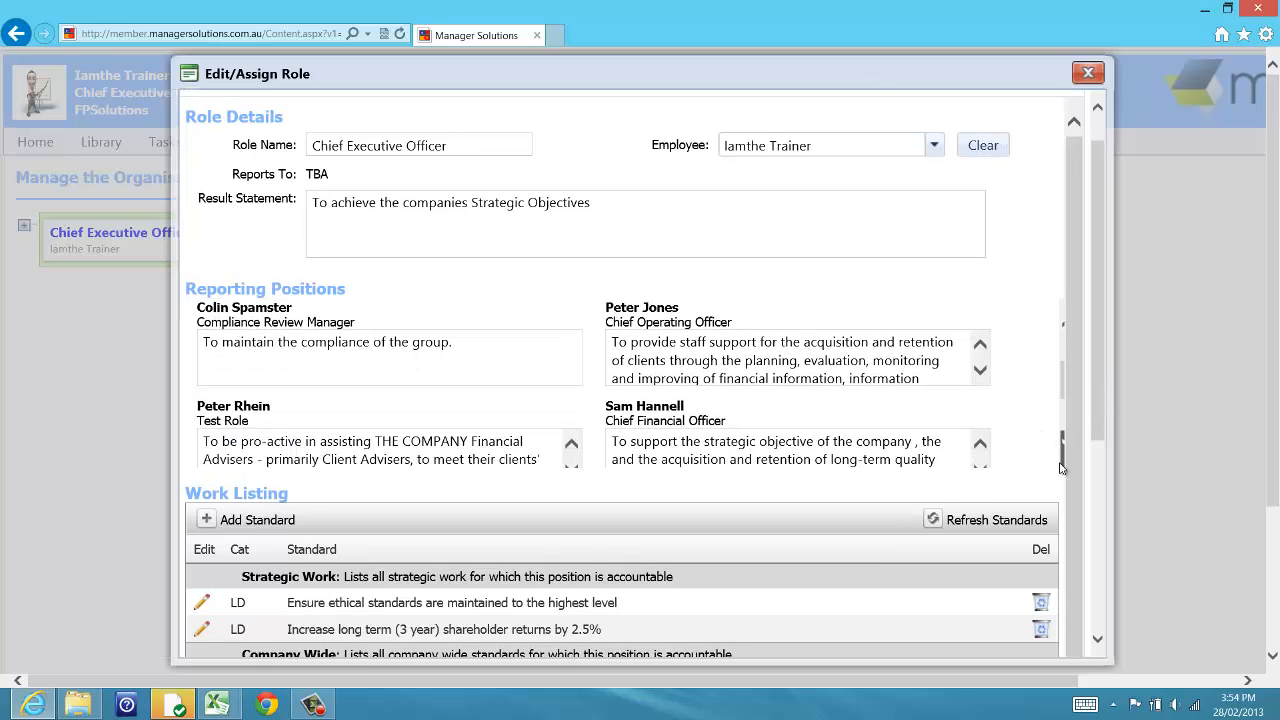
scroll(1062, 460, "down", 2)
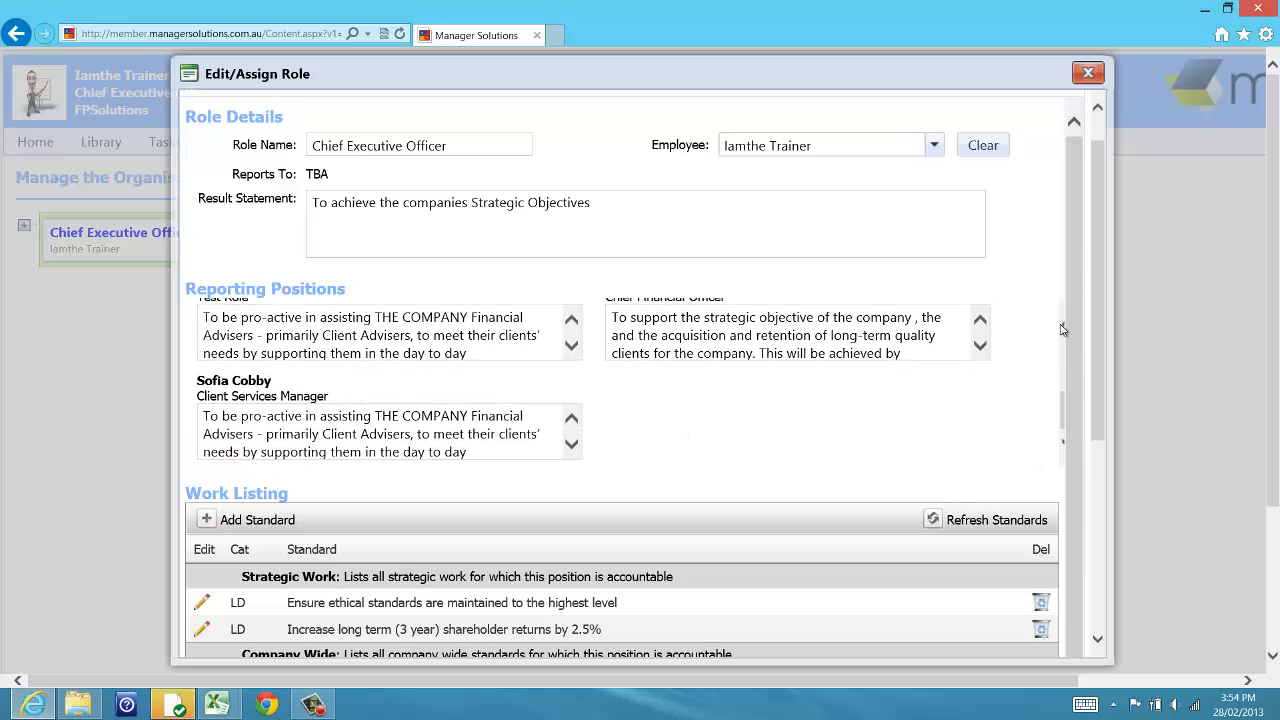
left_click_drag(1064, 334, 1063, 328)
scroll(1063, 328, "up", 5)
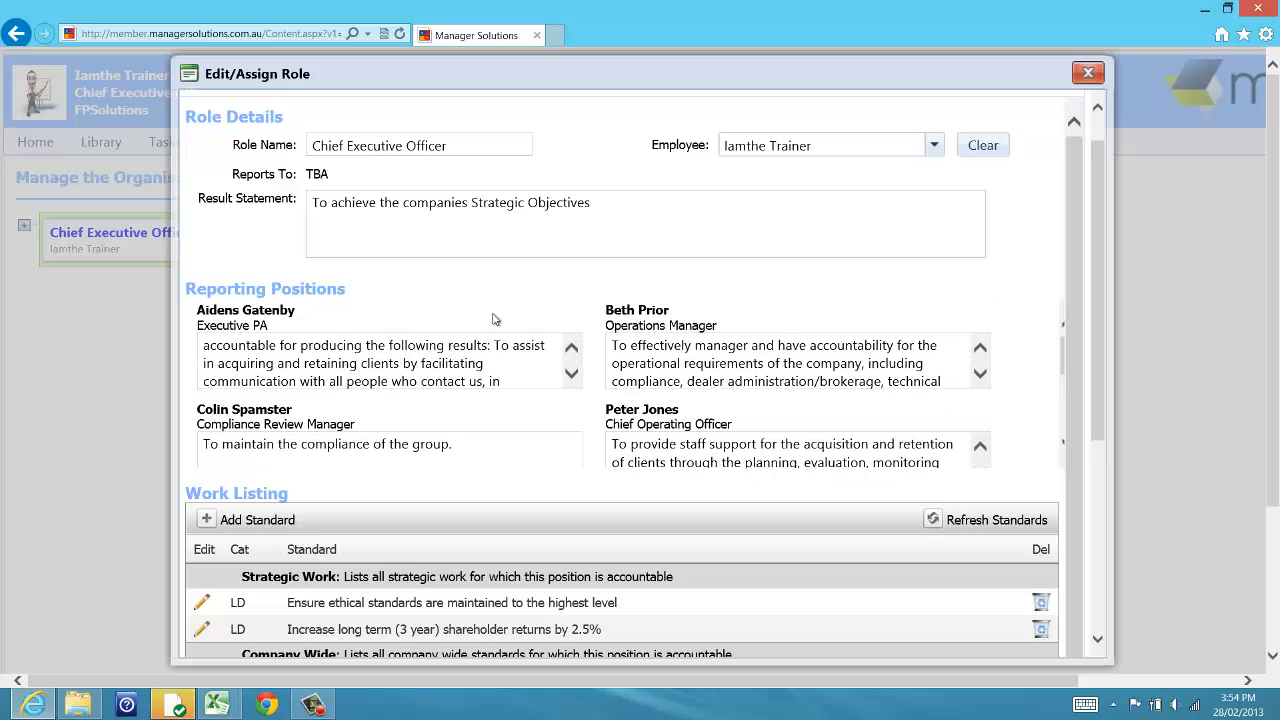
left_click(1089, 73)
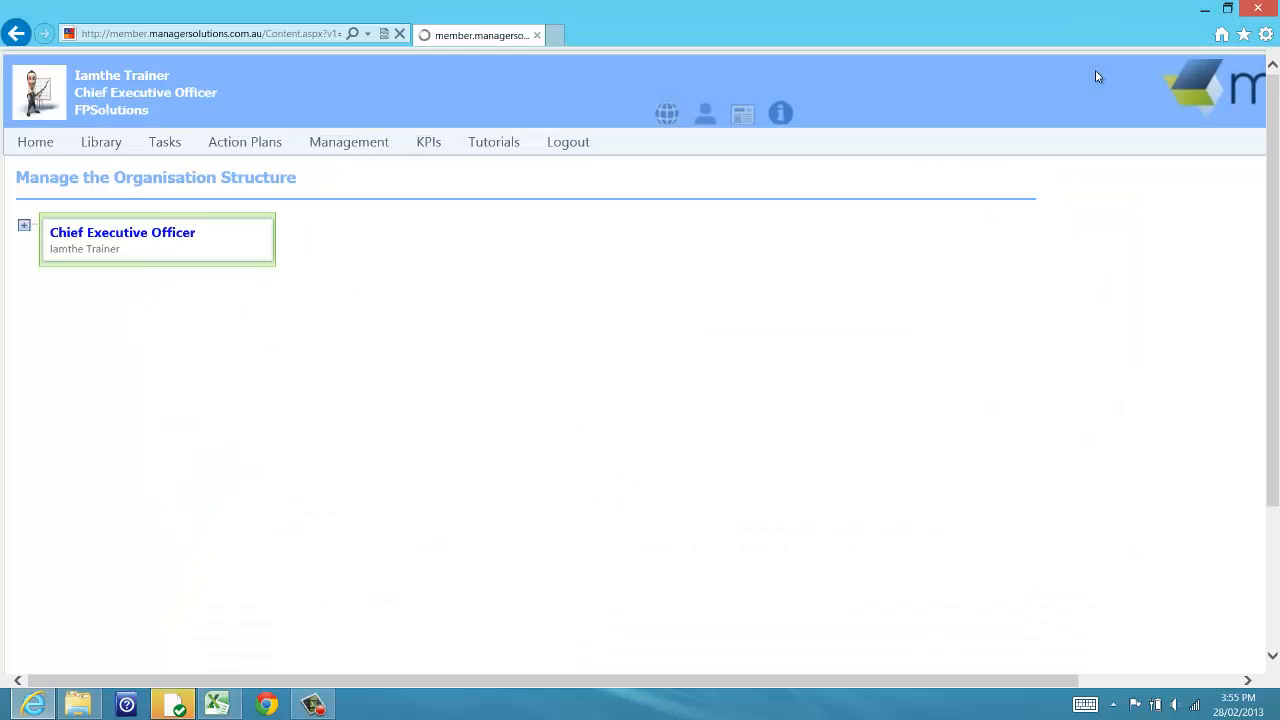